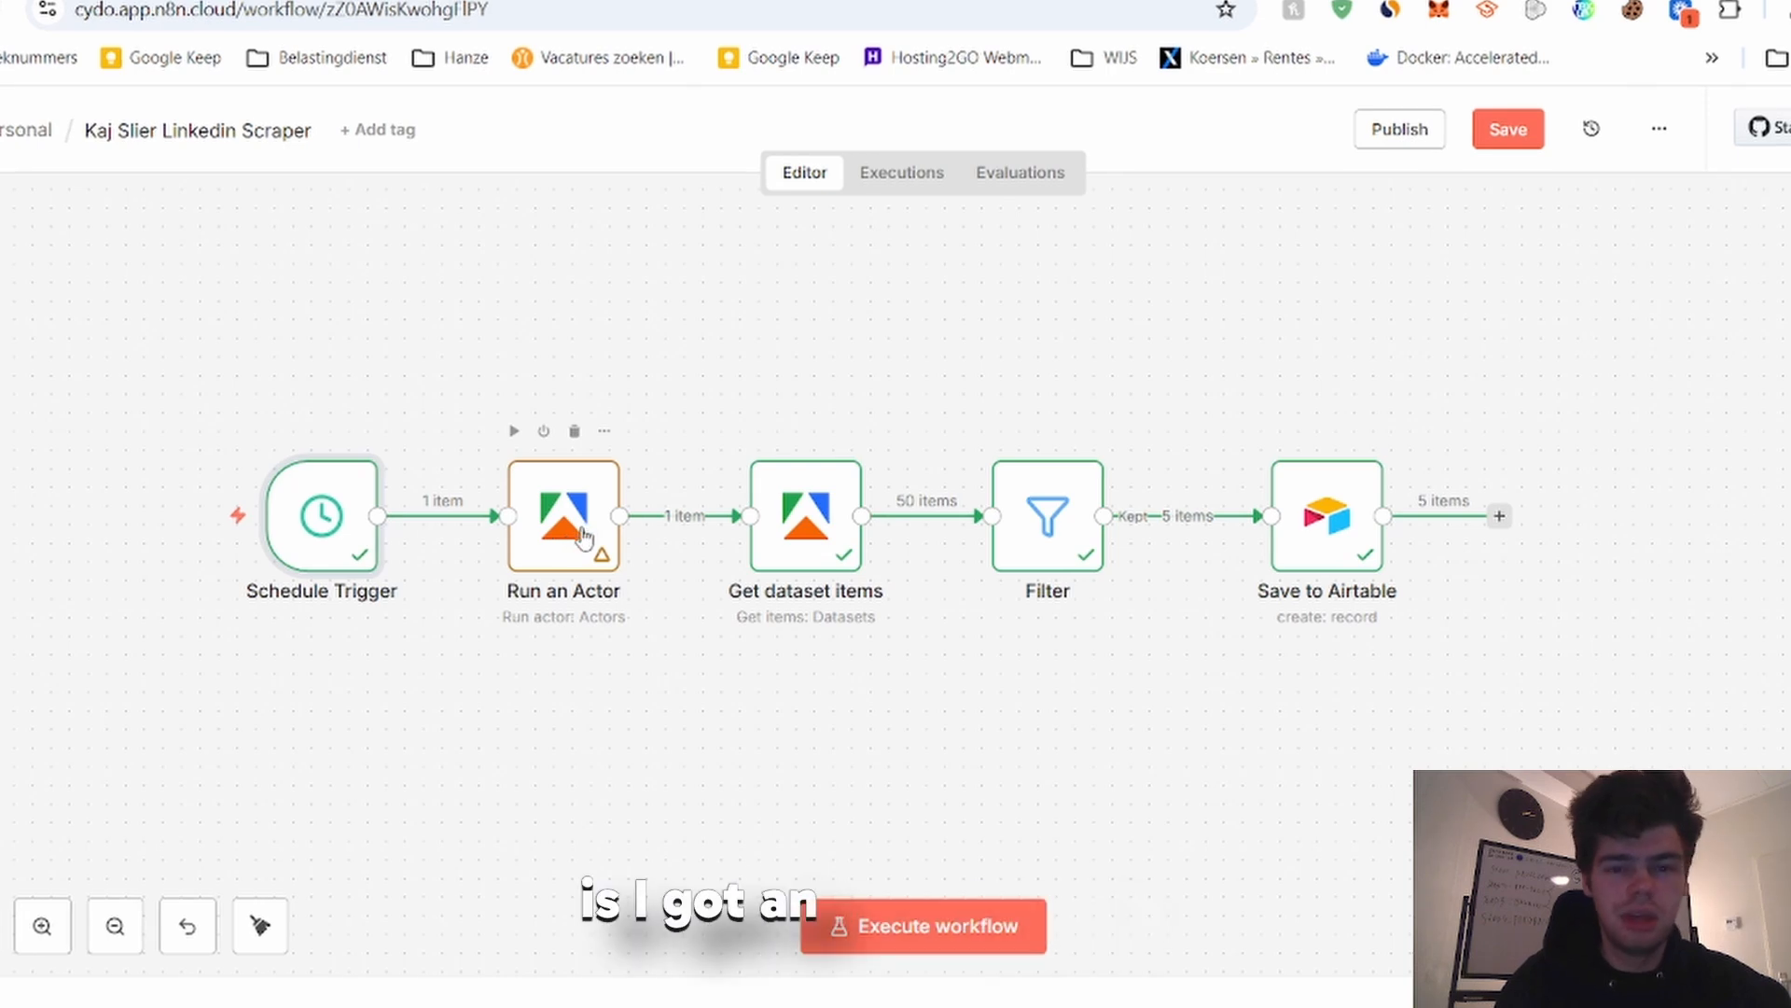
Inspect the Run an Actor node's settings and the Linkedin post scraper's information and input pages in Apify, and return to the workflow canvas.
double_click(582, 536)
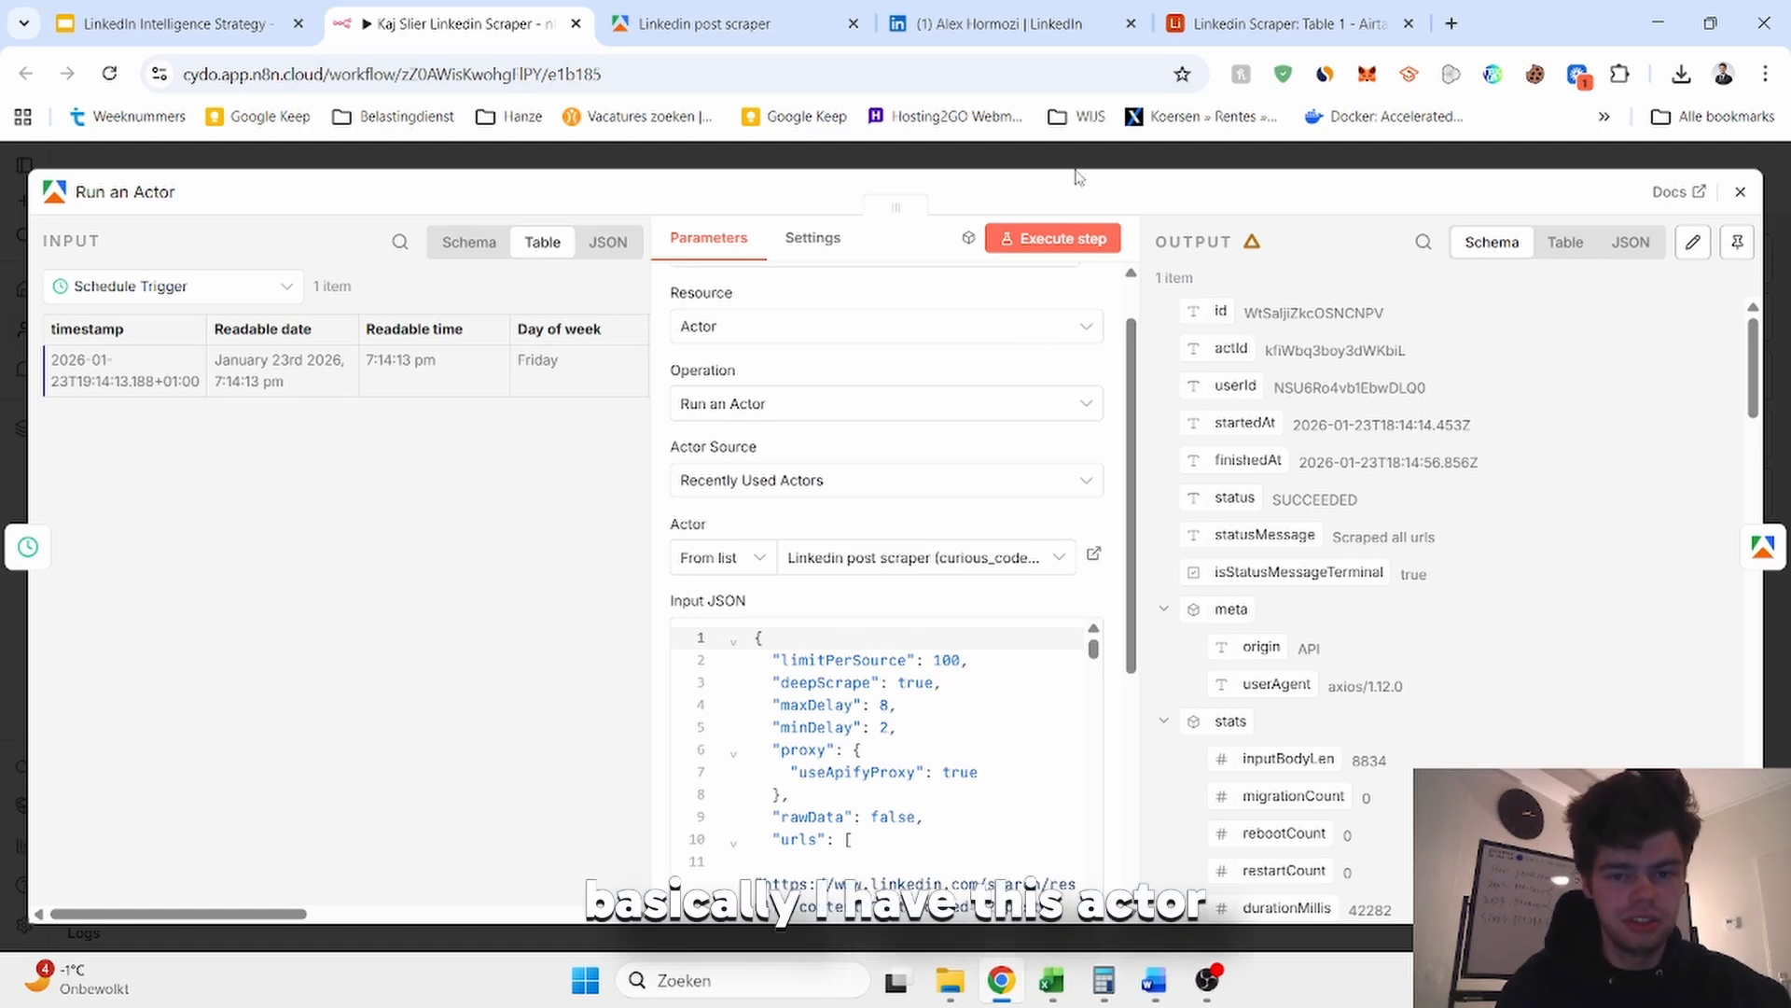
left_click(704, 23)
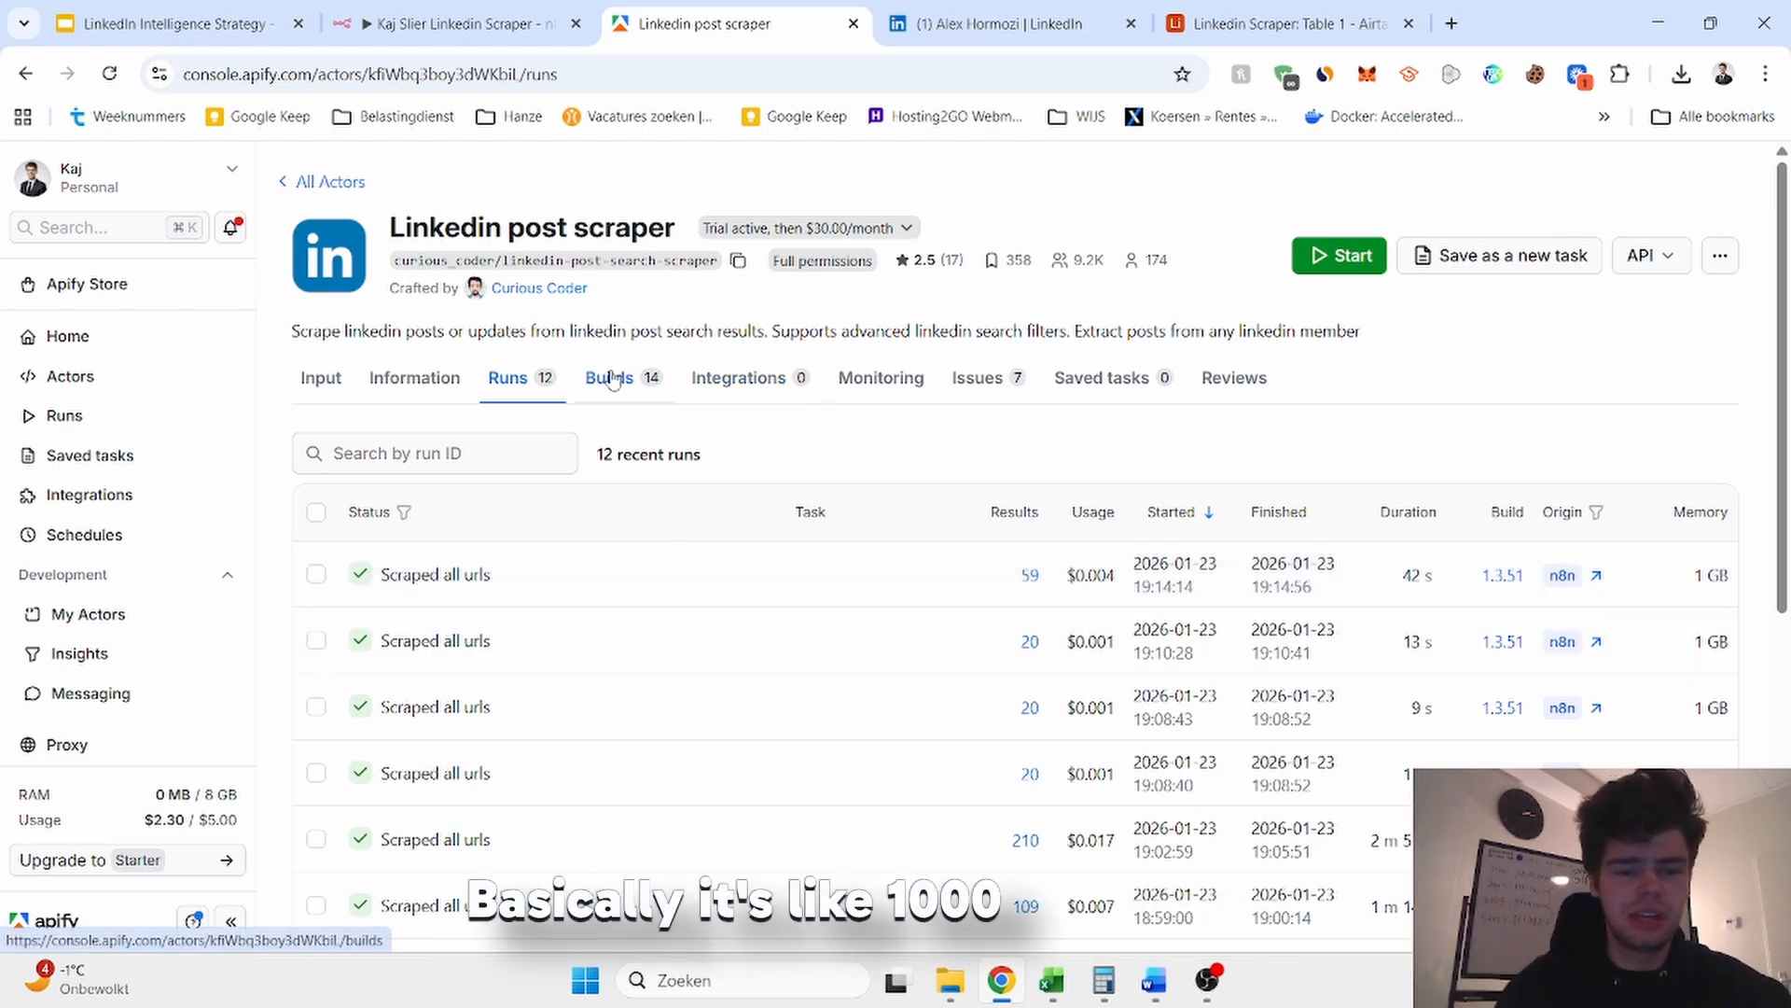
left_click(415, 373)
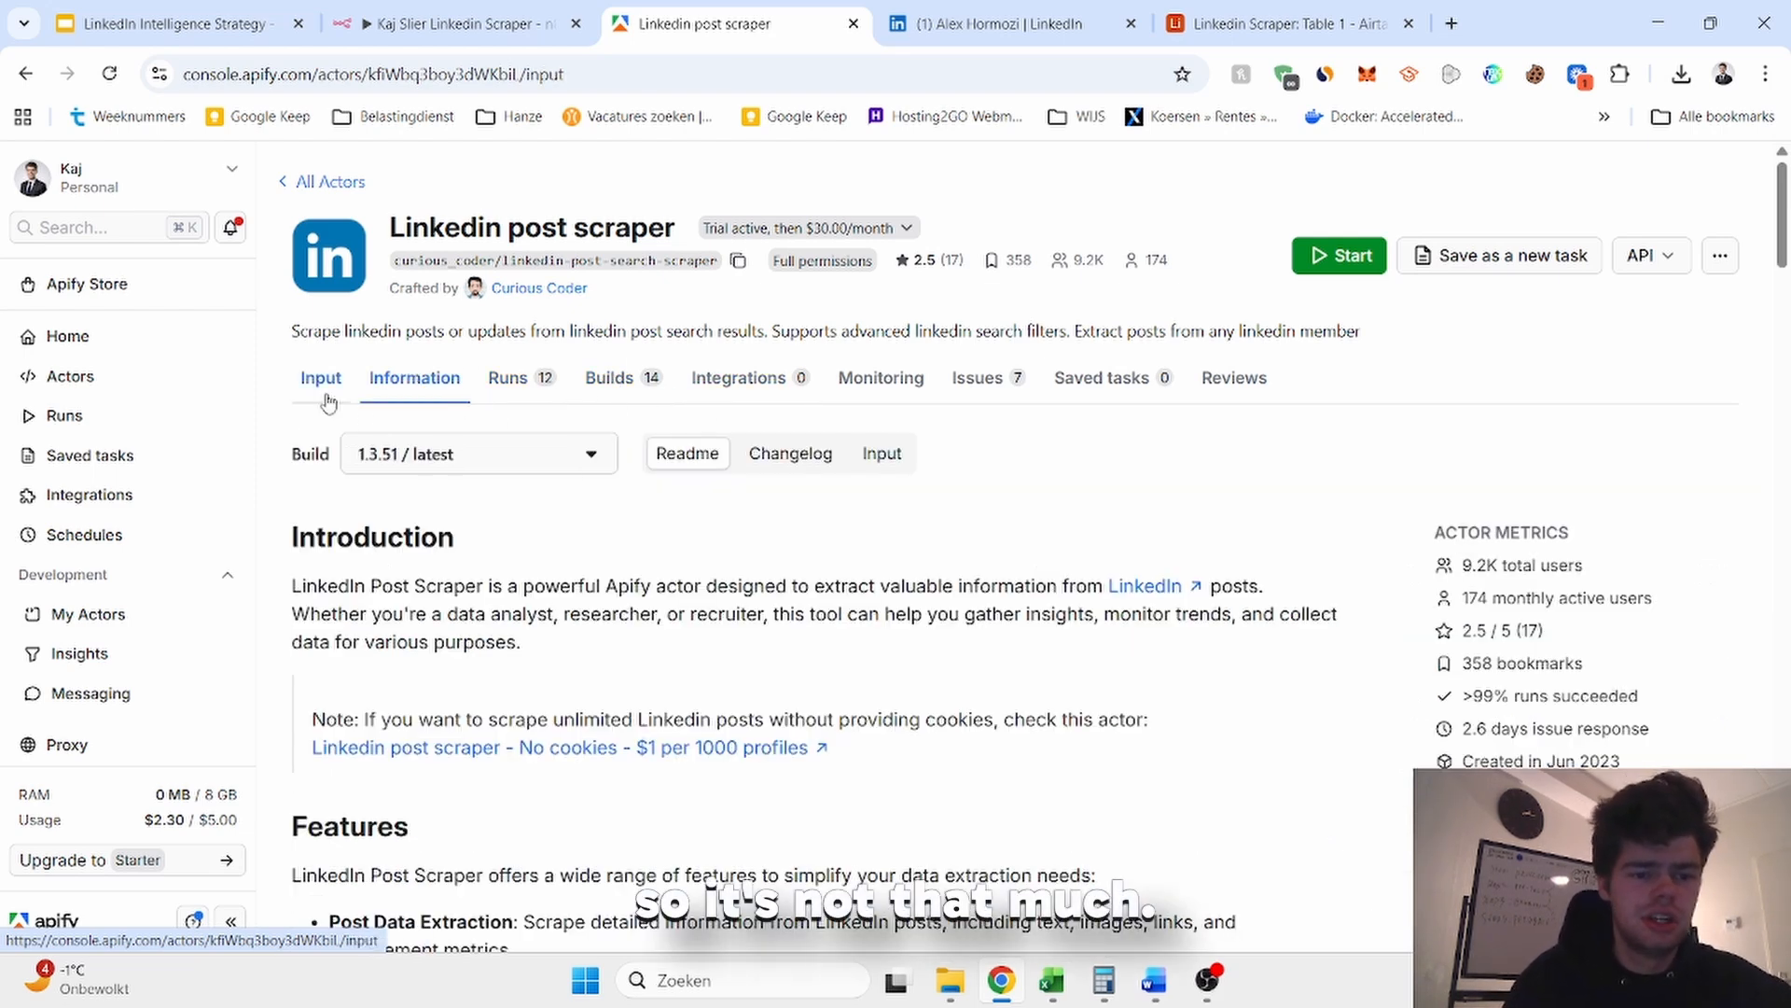
left_click(325, 398)
scroll(668, 472, "down", 2)
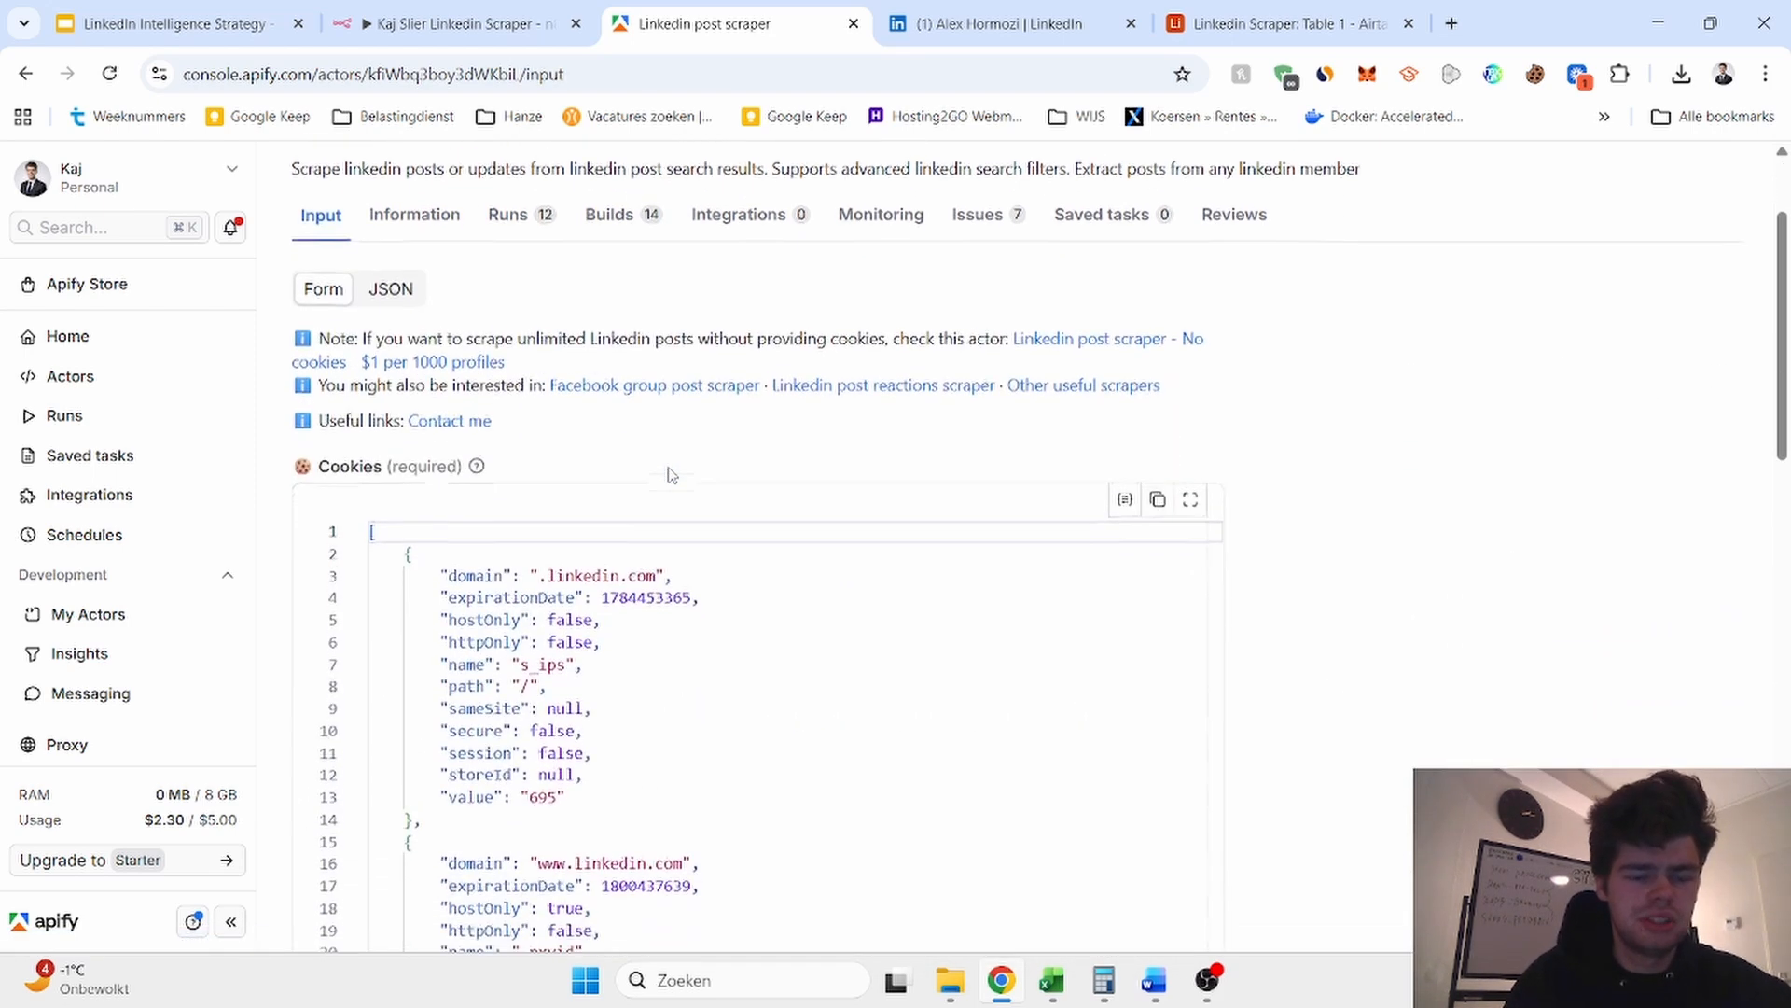
scroll(668, 475, "up", 1)
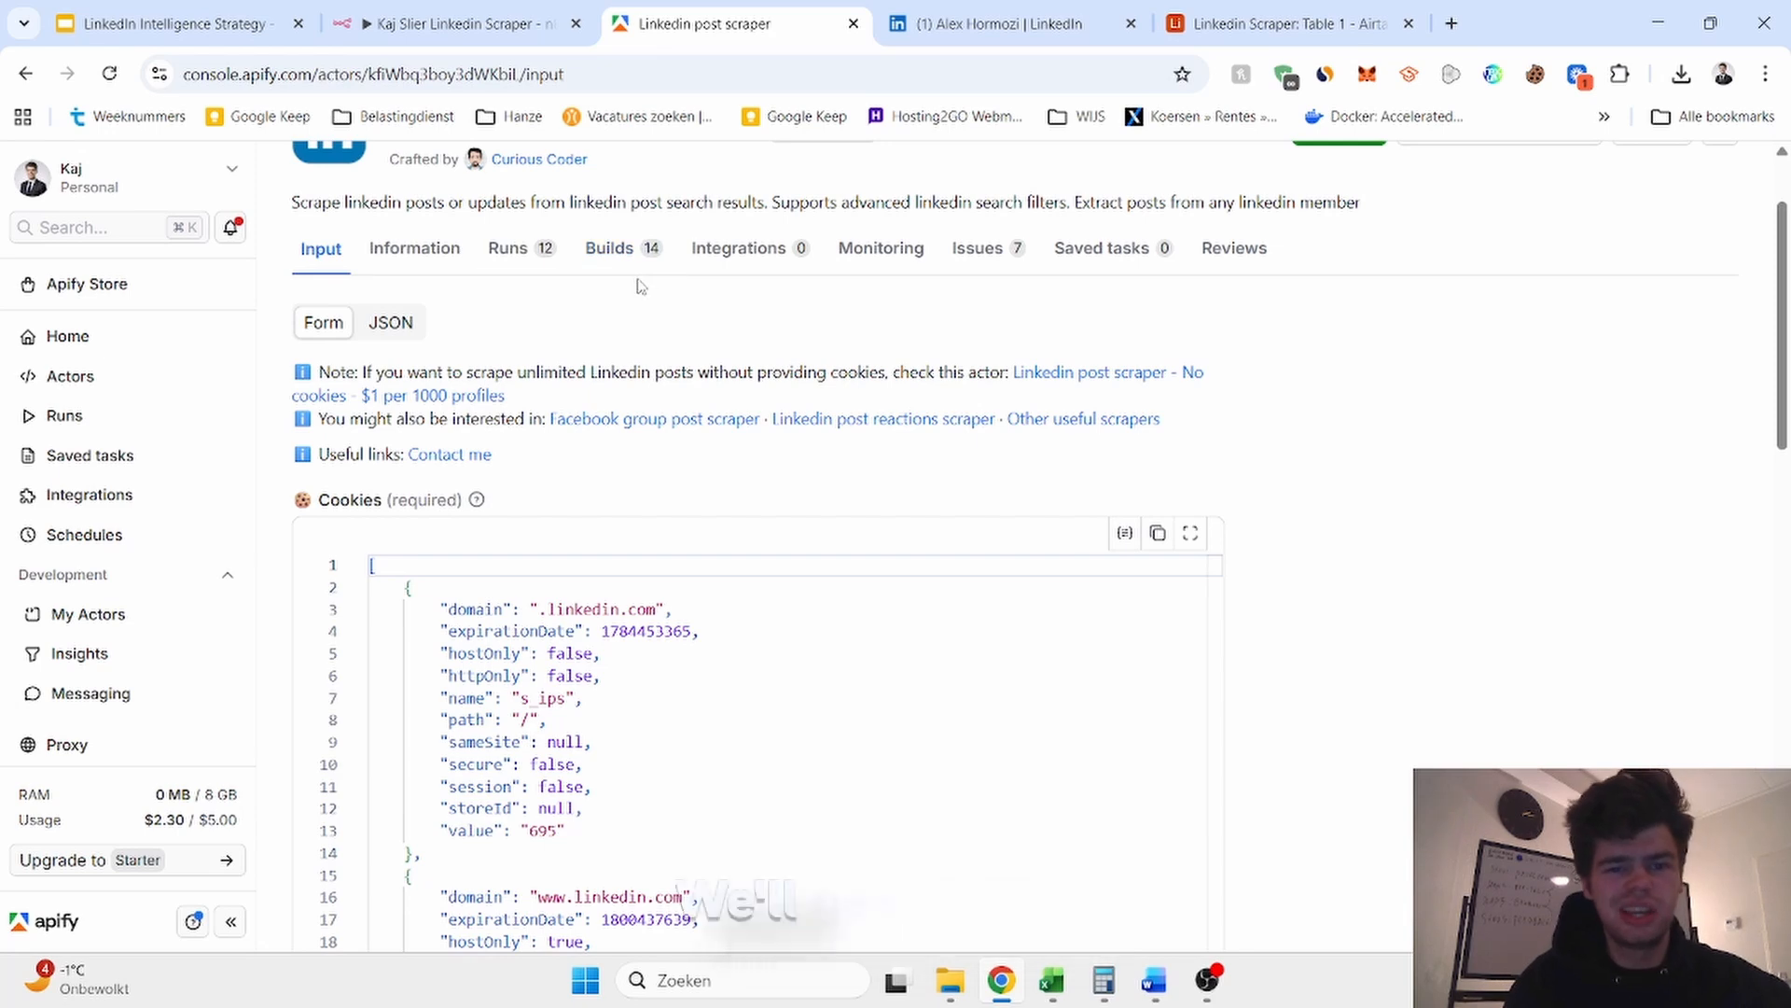
left_click(452, 27)
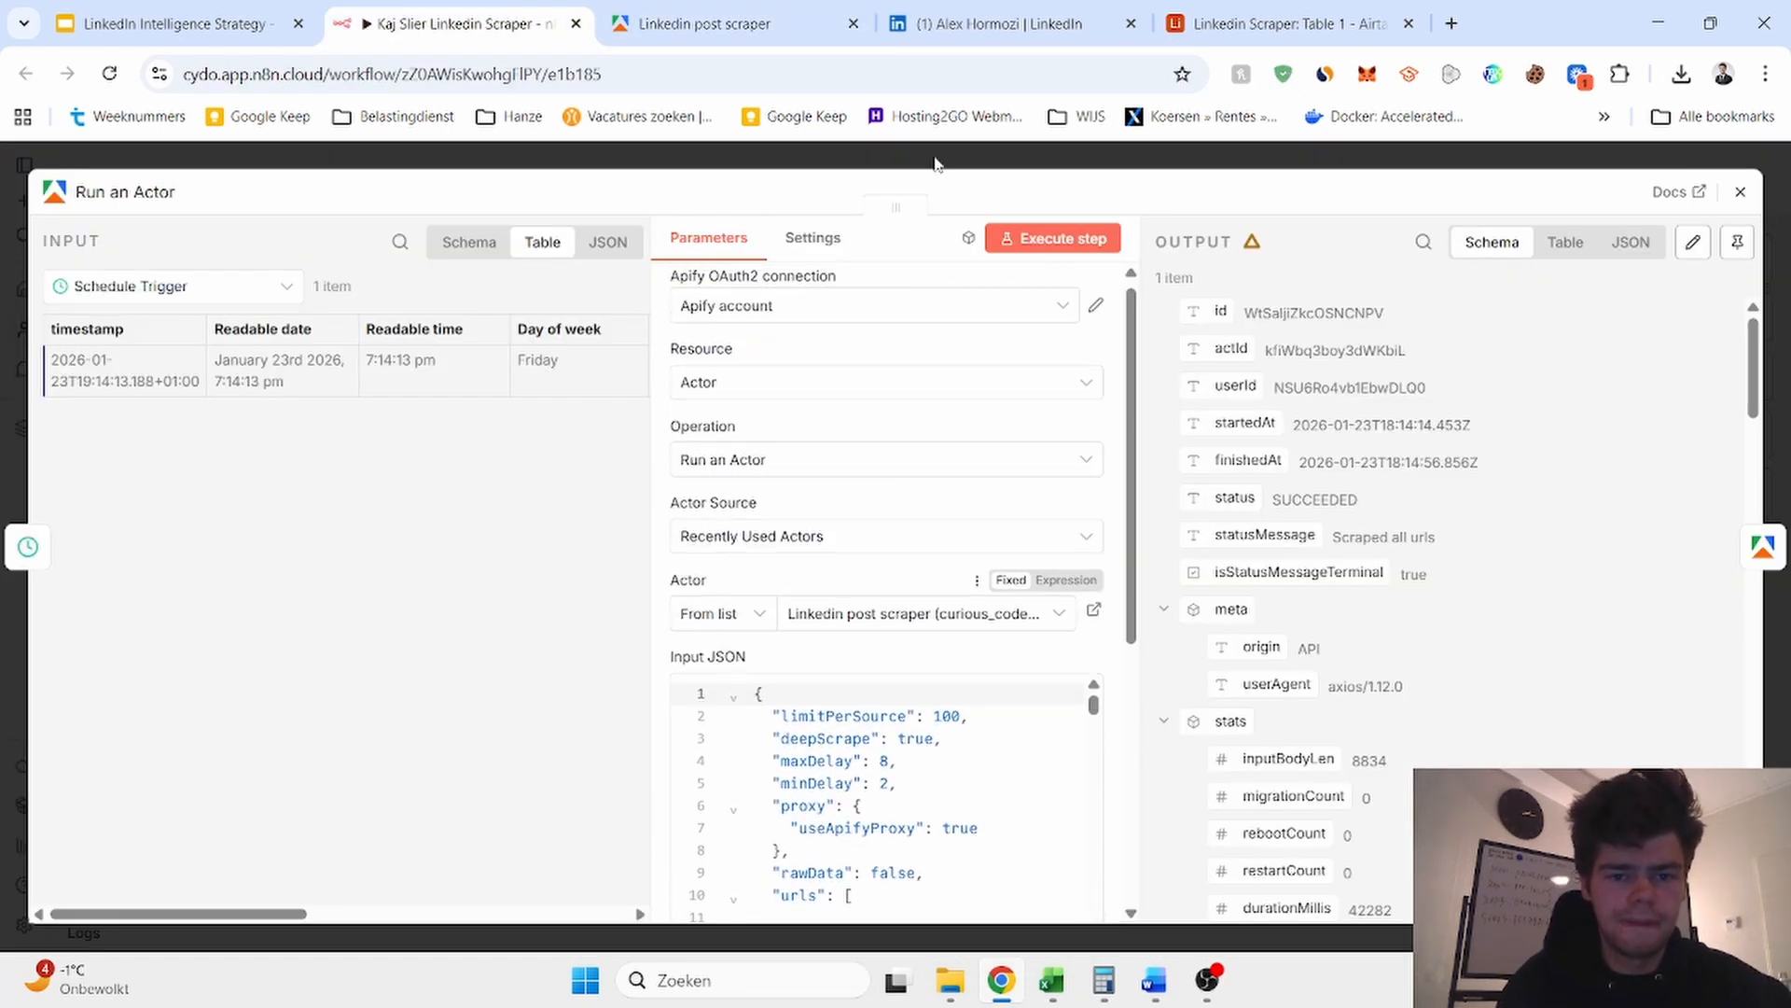
key("Escape")
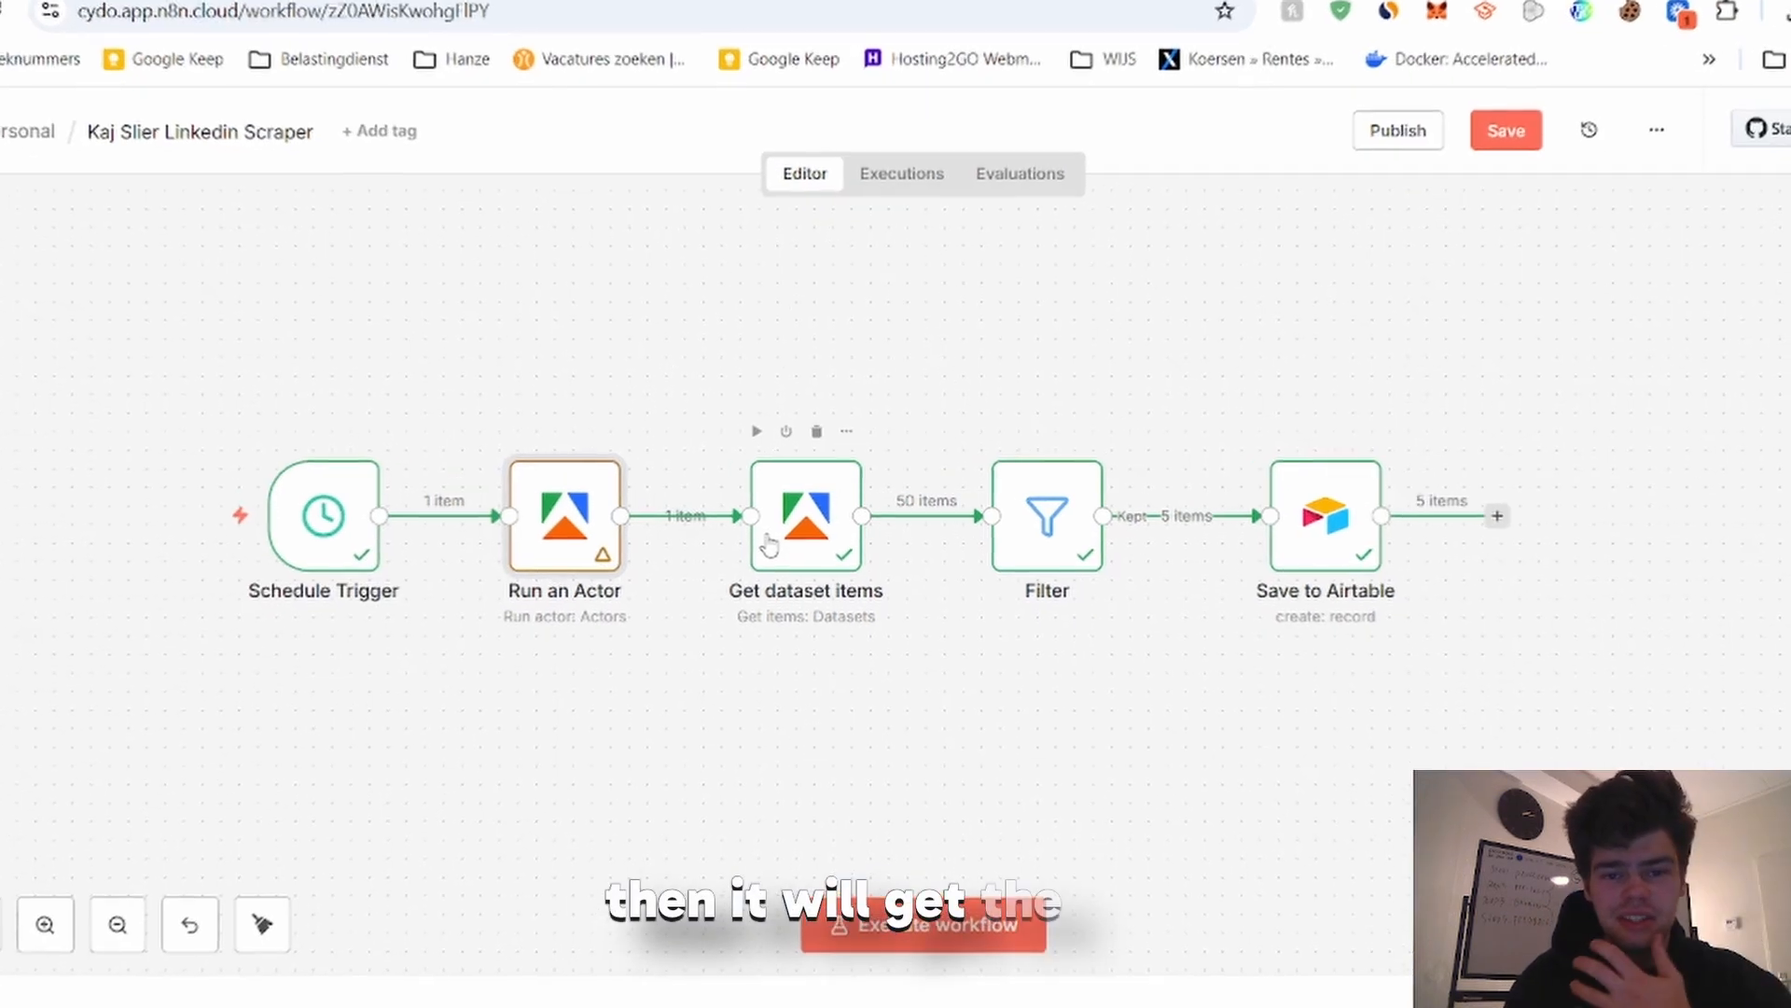
Check the Filter node's condition on the number of likes and execute the whole workflow.
double_click(1061, 520)
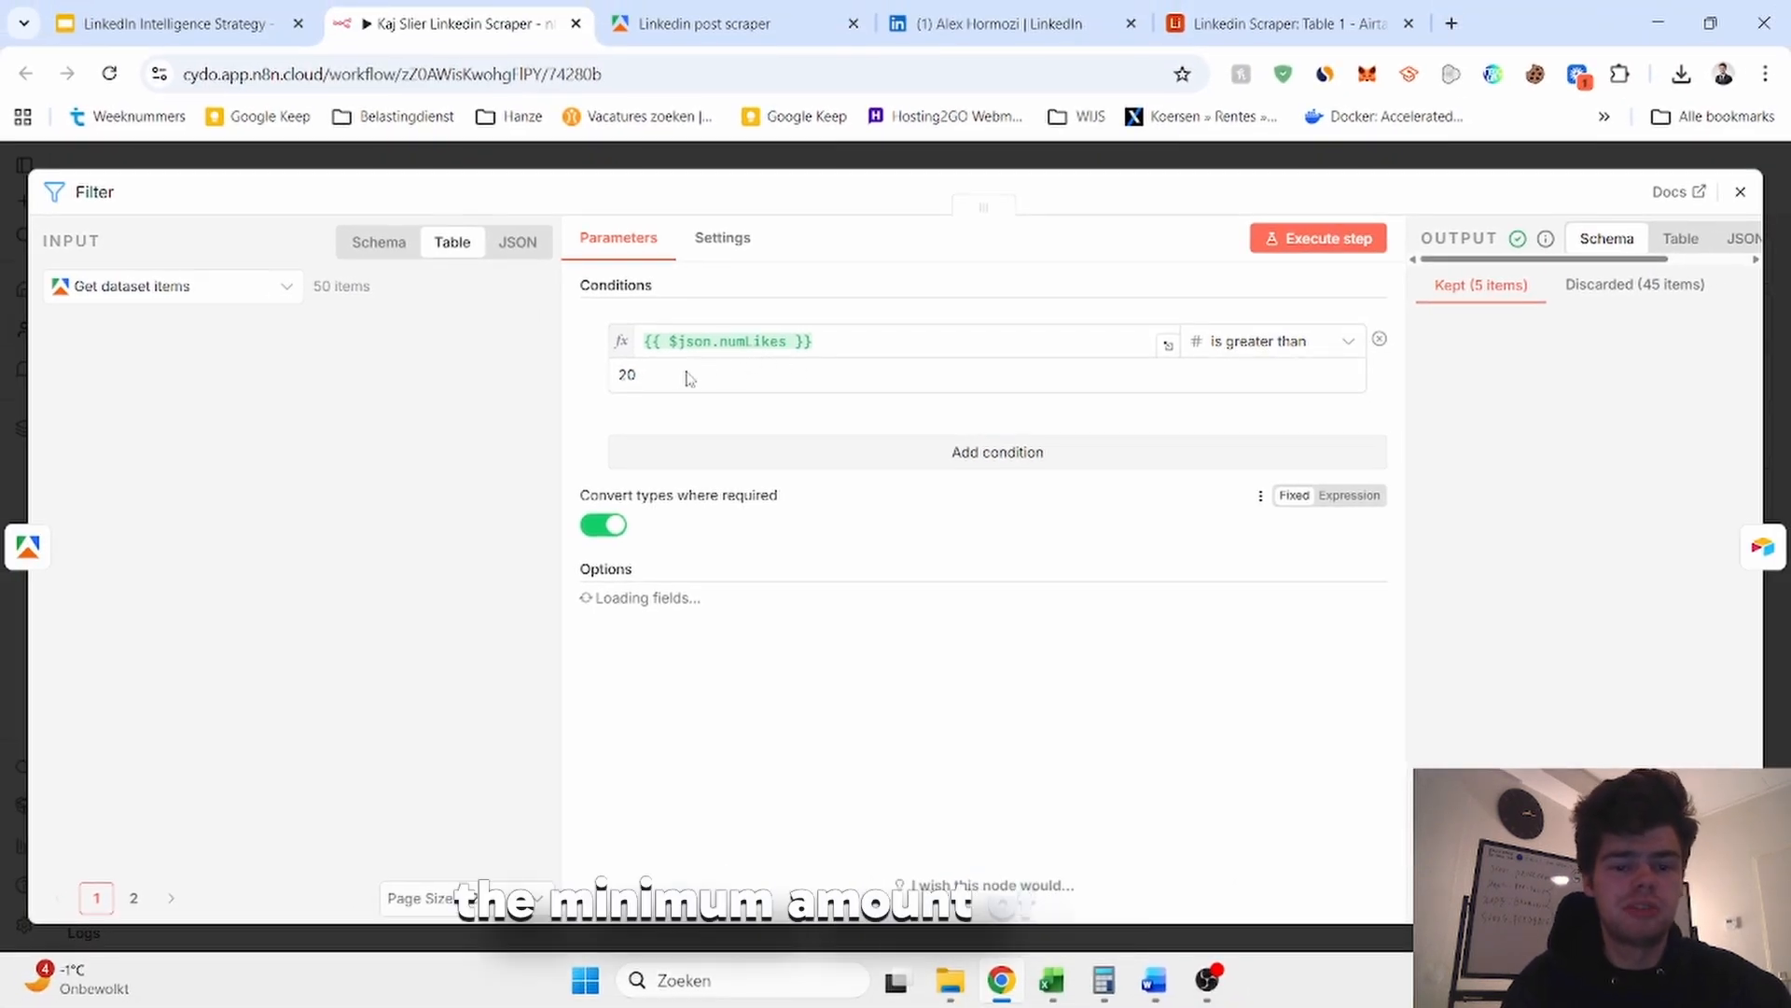
left_click(847, 169)
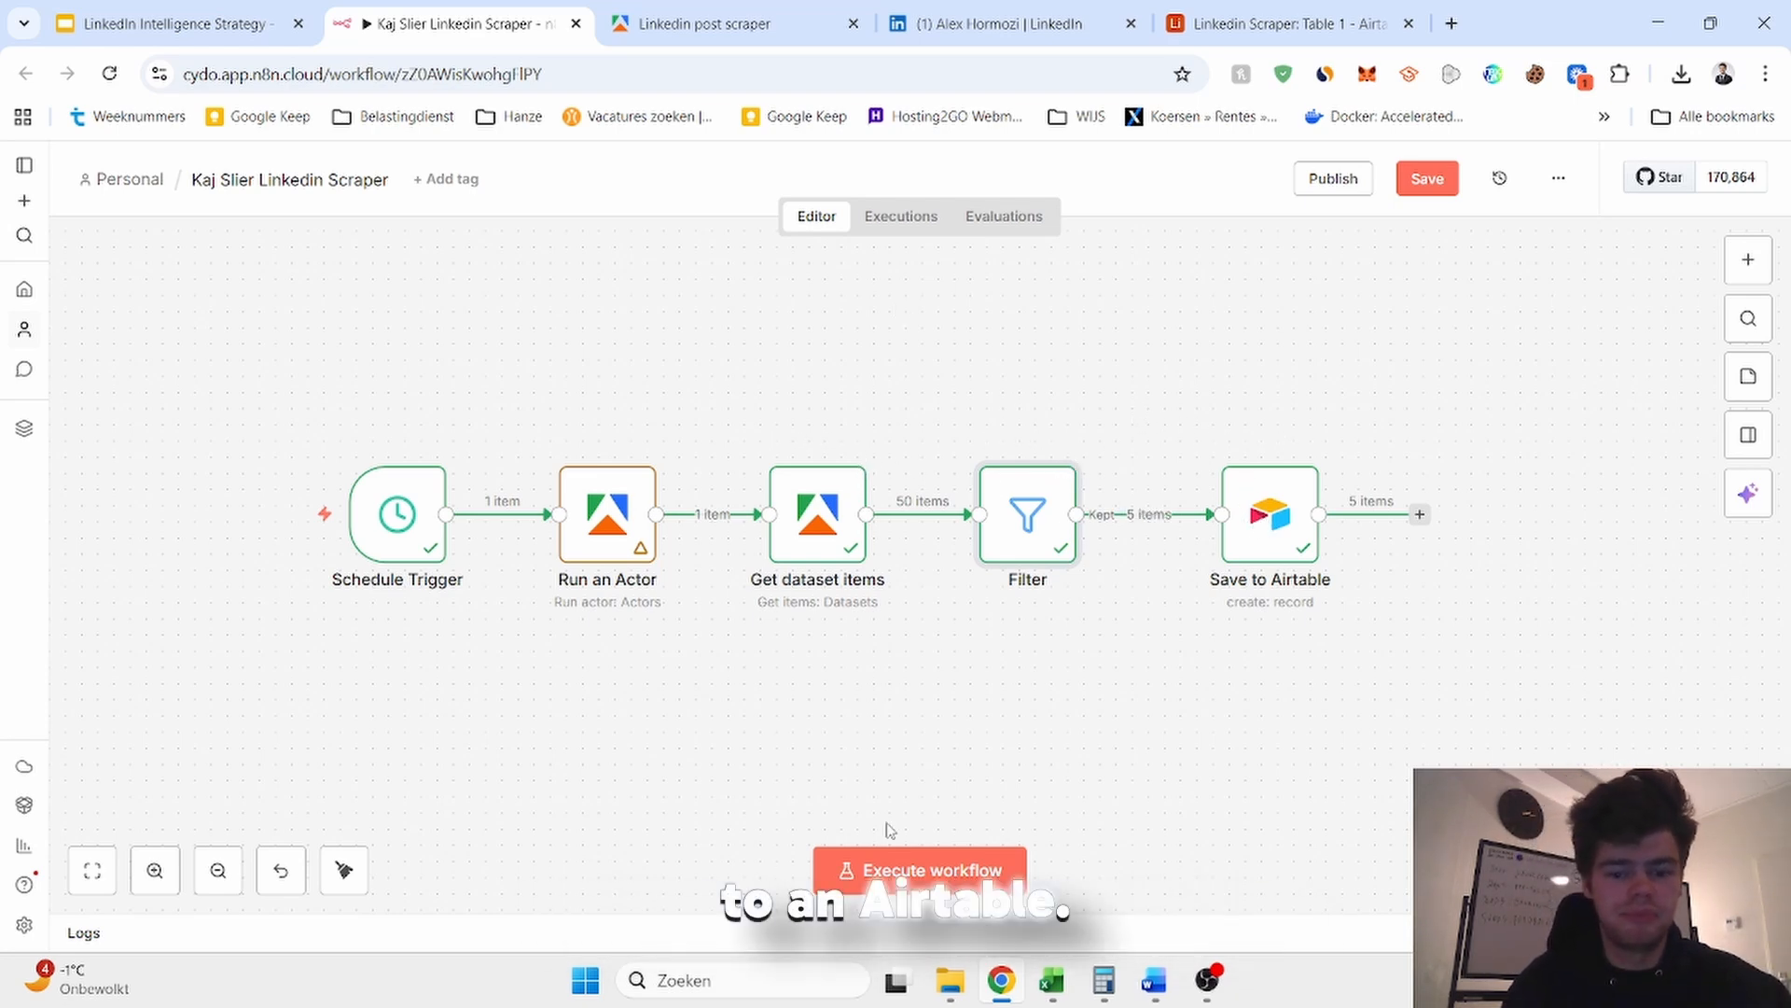
left_click(901, 860)
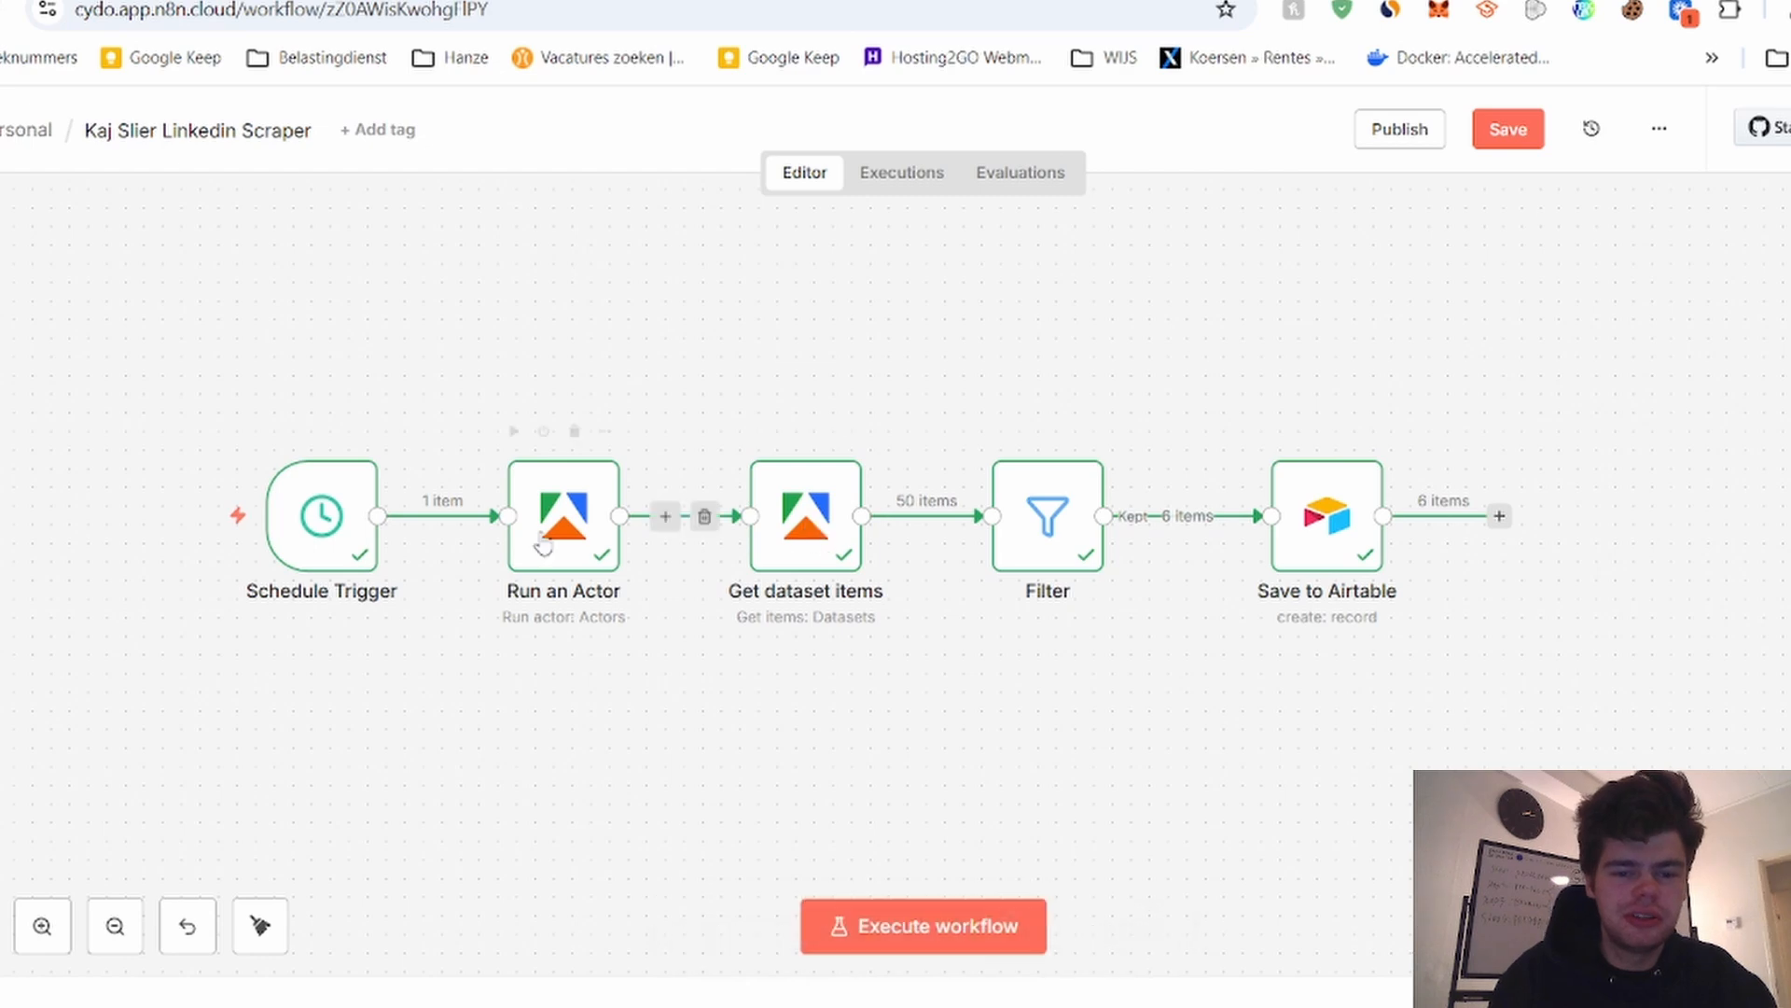
Examine the Run an Actor node's output as a table, including its run status and ID columns.
double_click(542, 542)
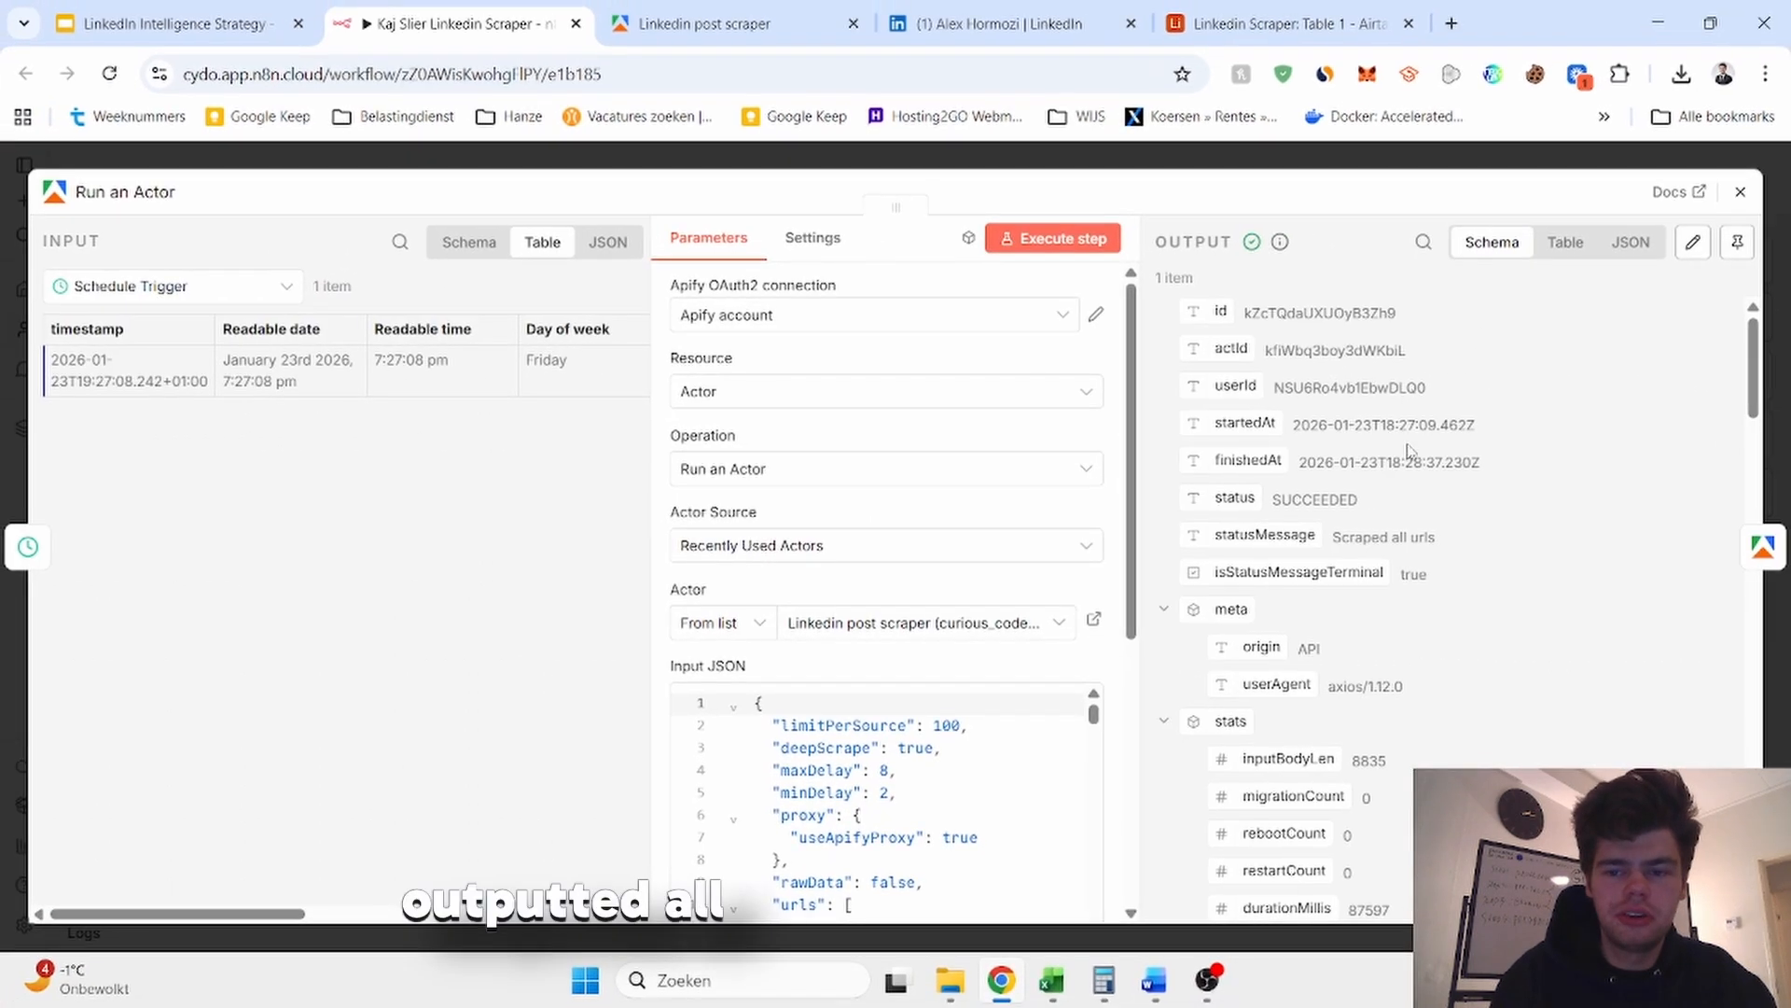
left_click(1566, 242)
scroll(1459, 479, "right", 10)
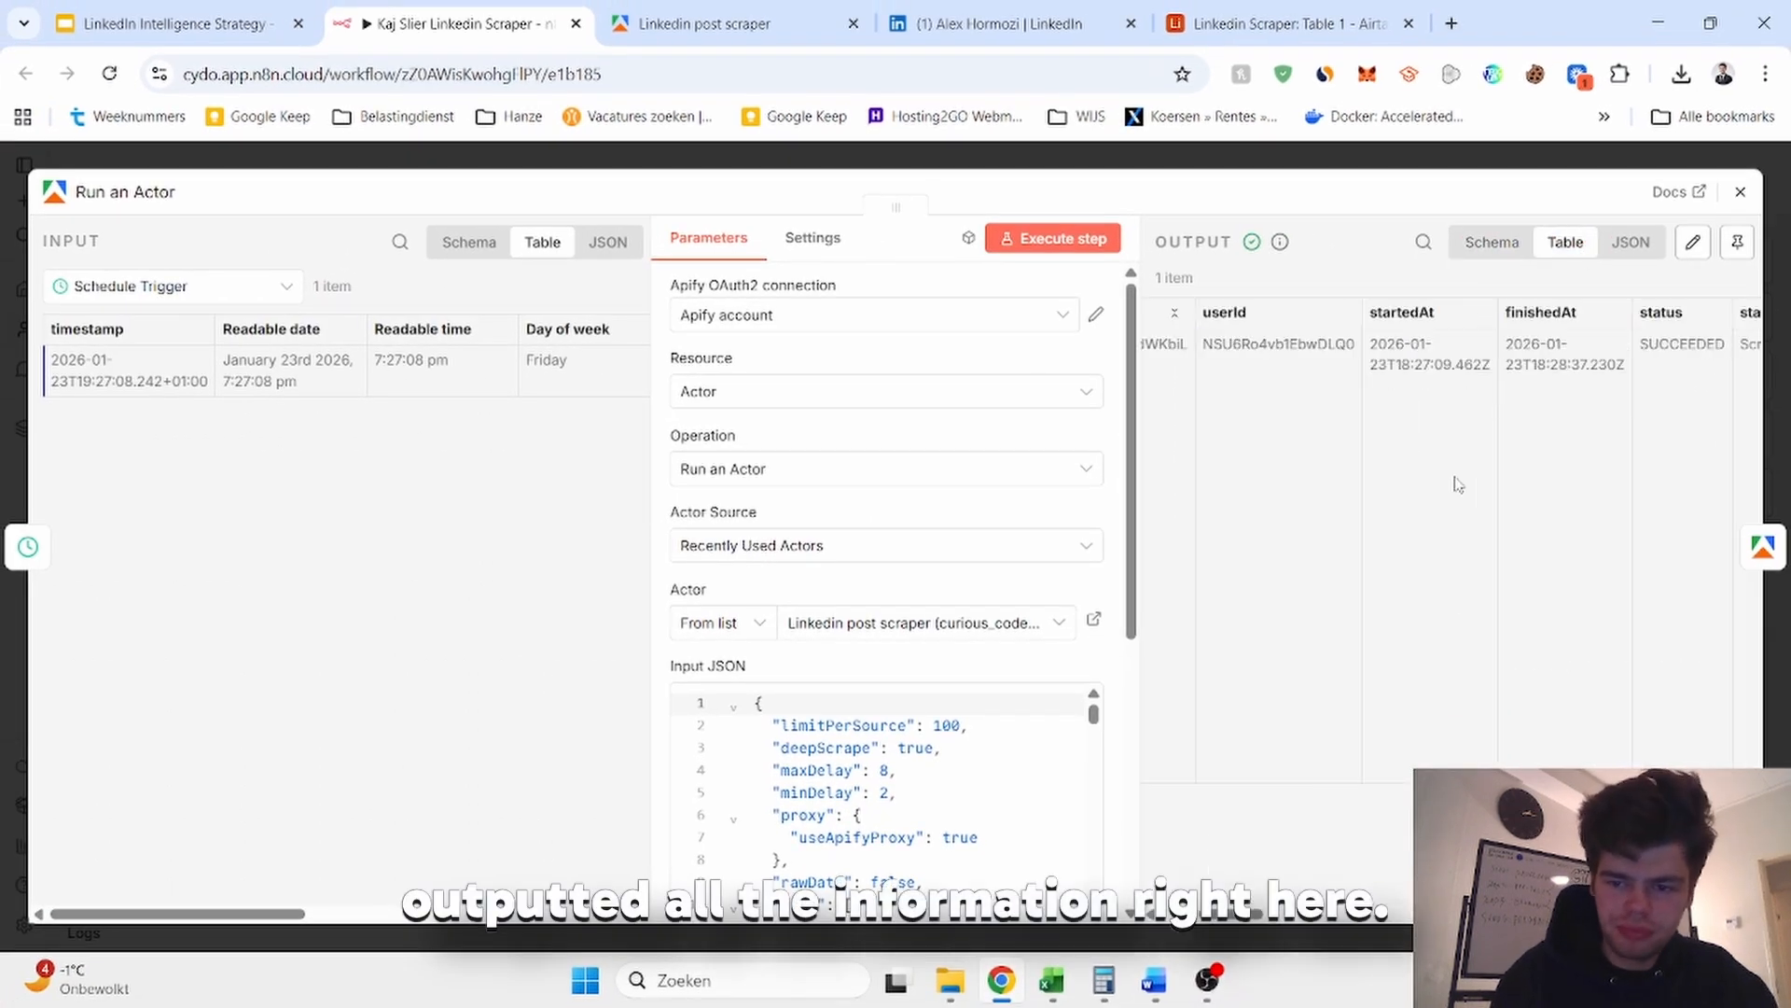
scroll(1459, 484, "right", 5)
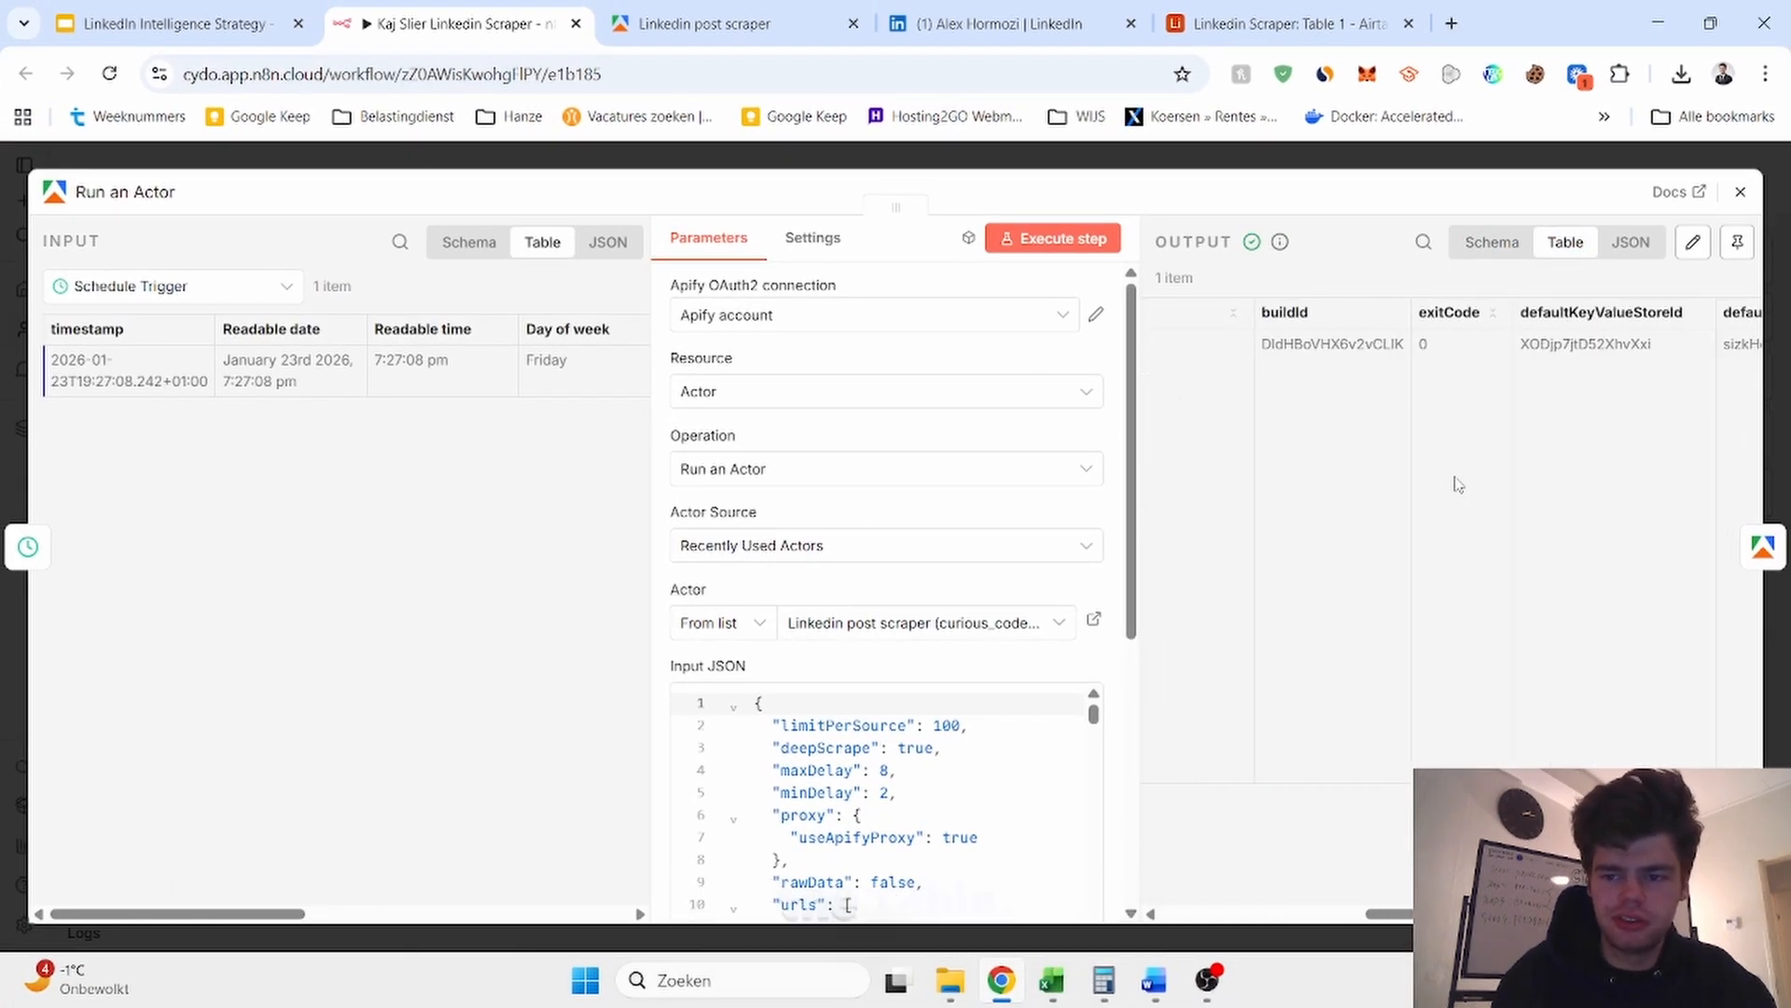
left_click(1364, 165)
Examine the Get dataset items output, from the post text and author columns to shares, likes and comments.
double_click(799, 553)
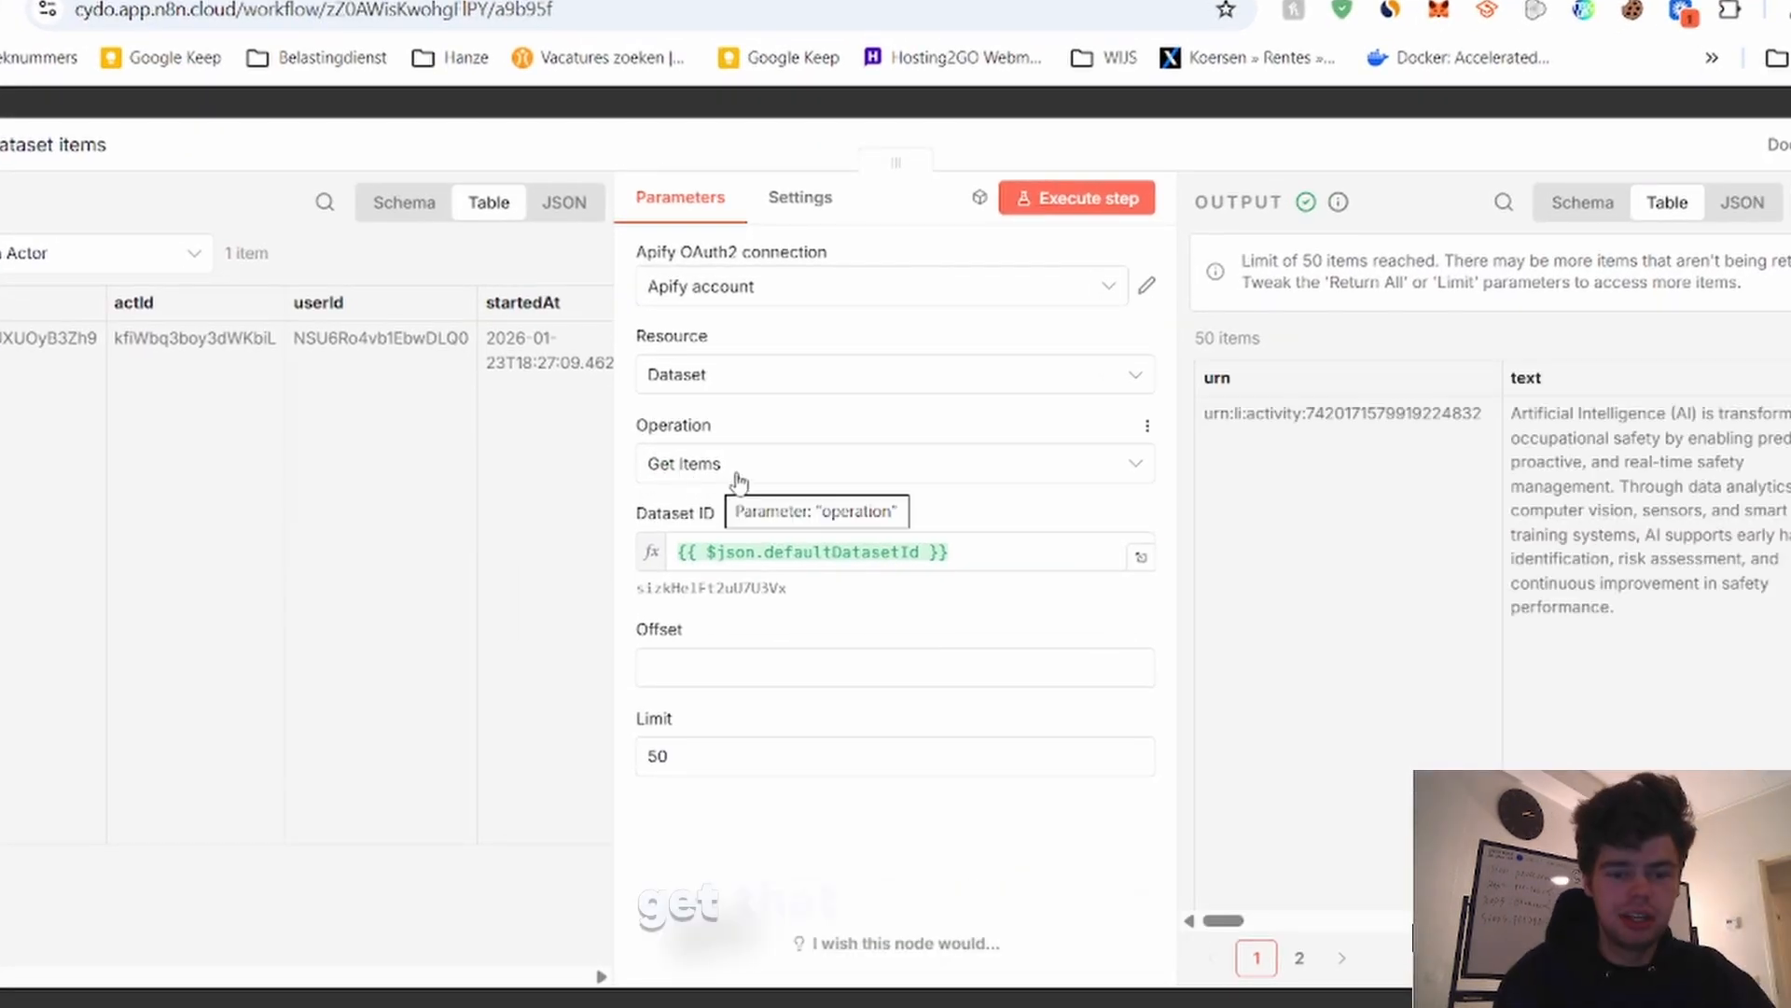
scroll(1462, 449, "right", 10)
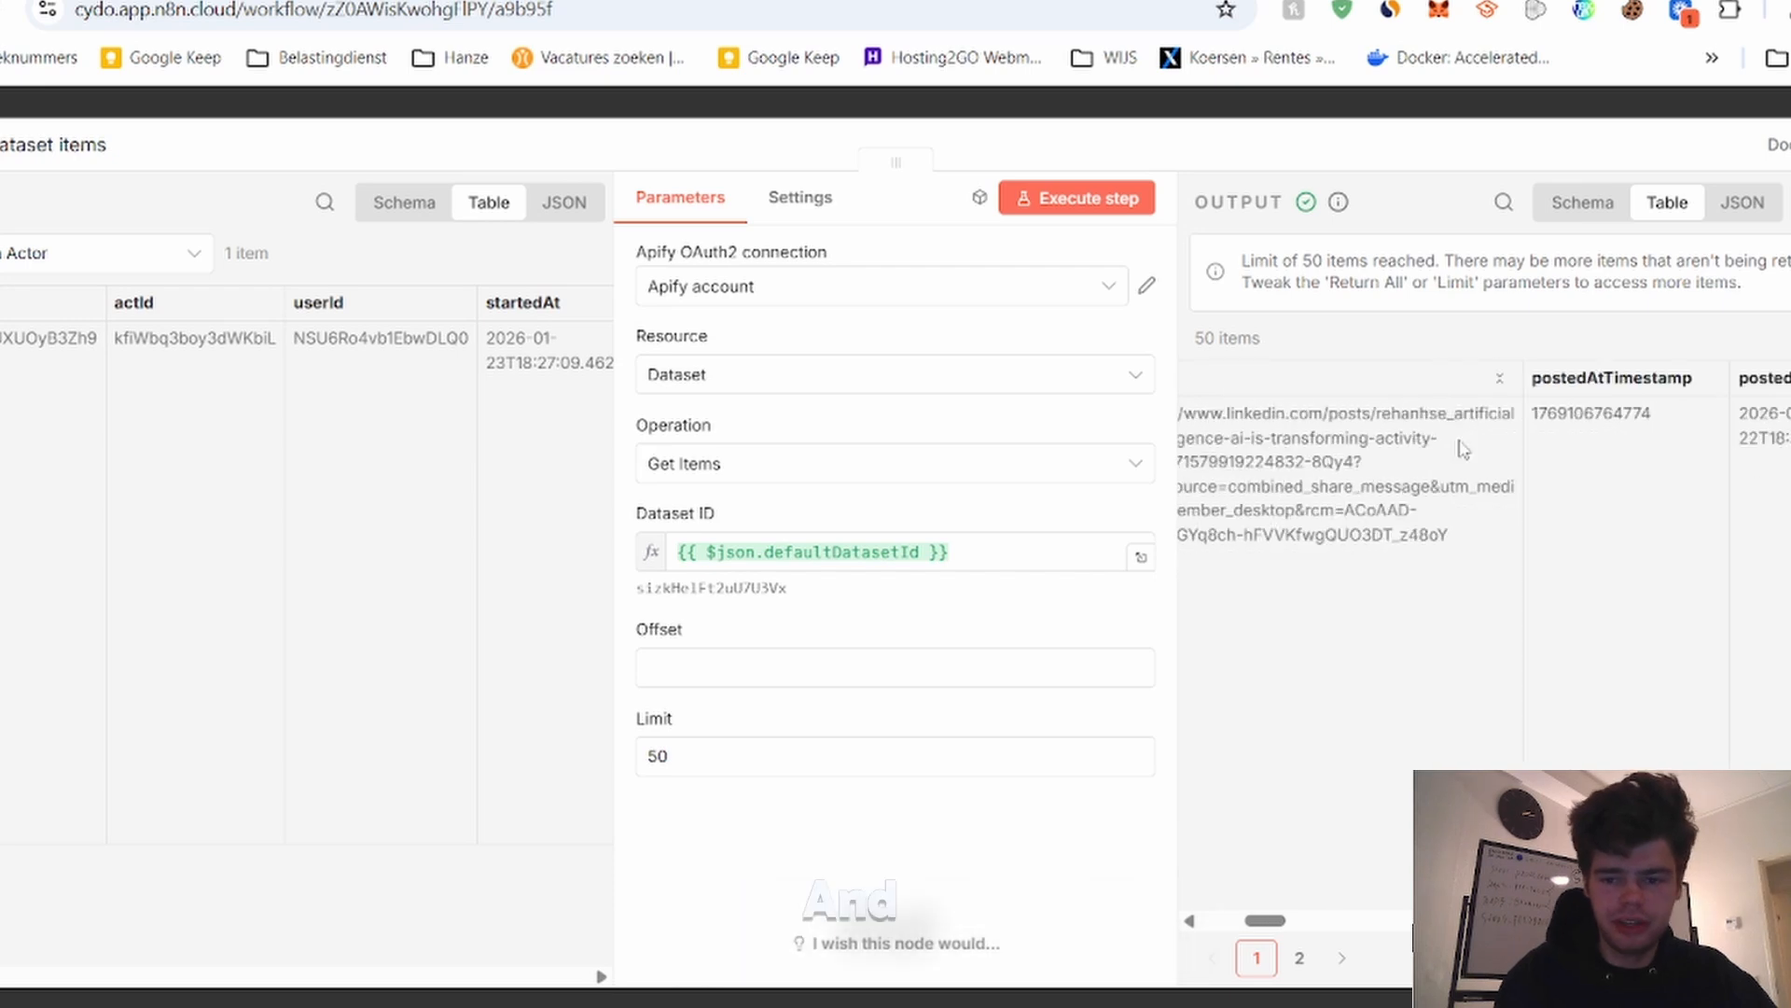
scroll(1392, 448, "right", 10)
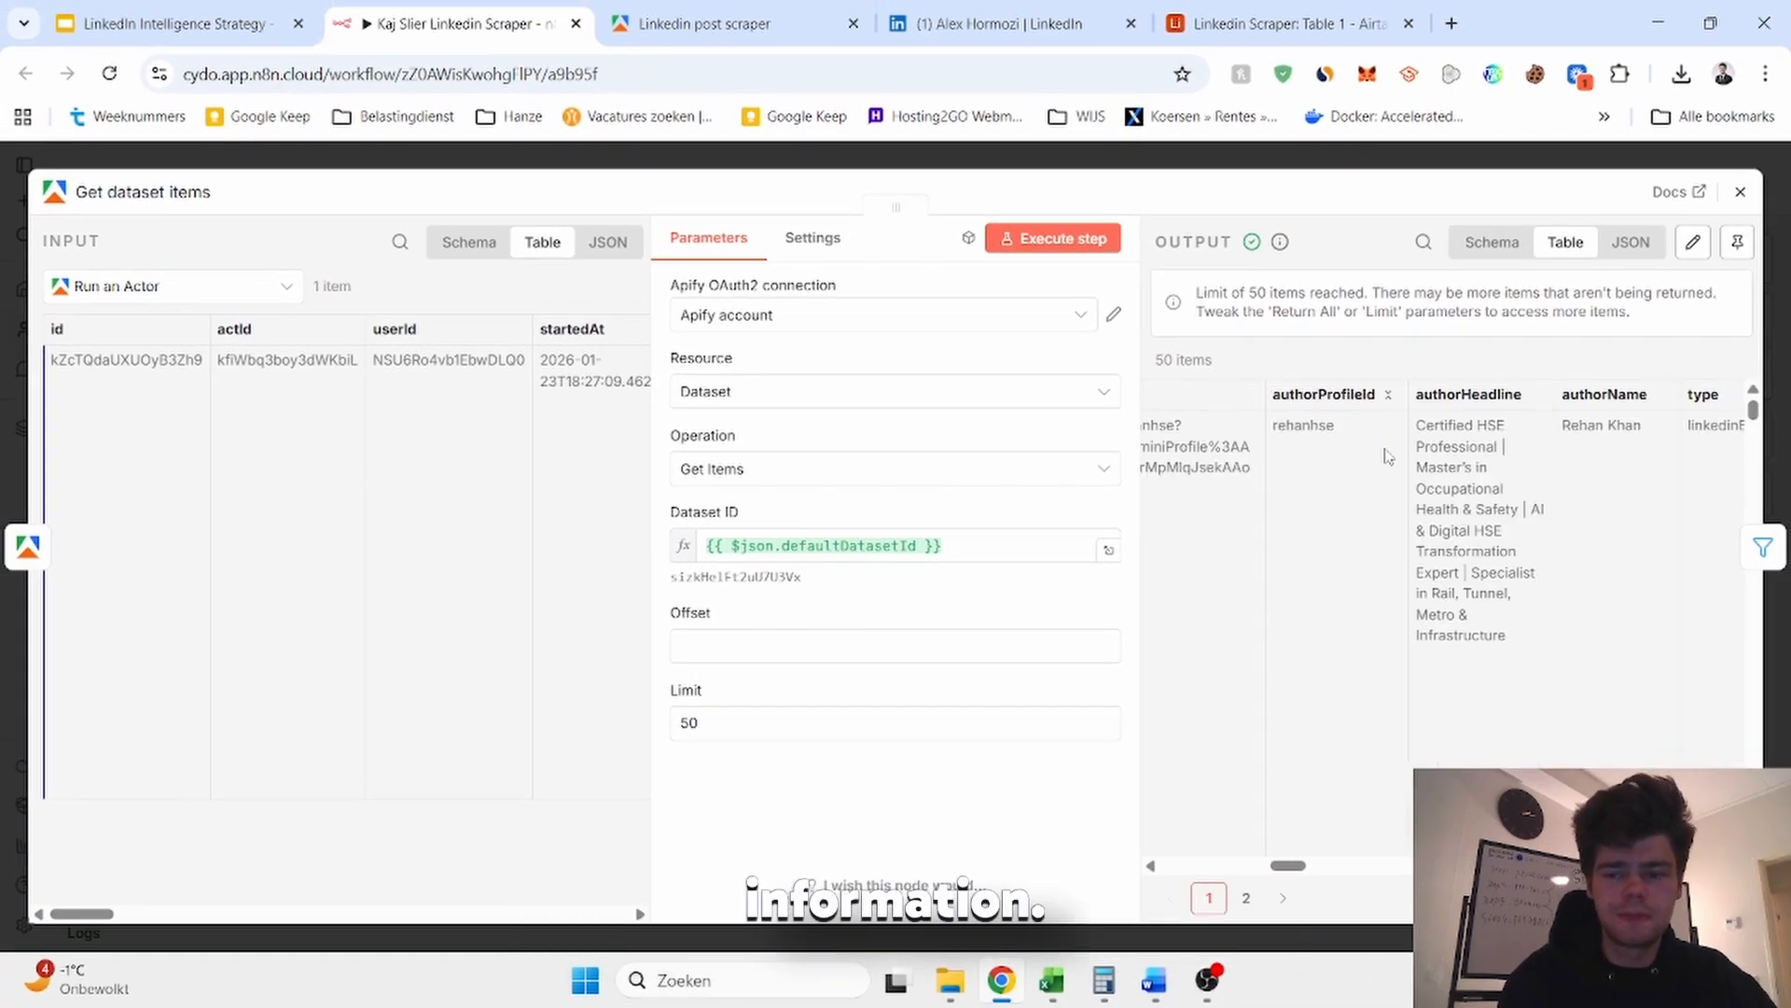
scroll(1388, 455, "right", 10)
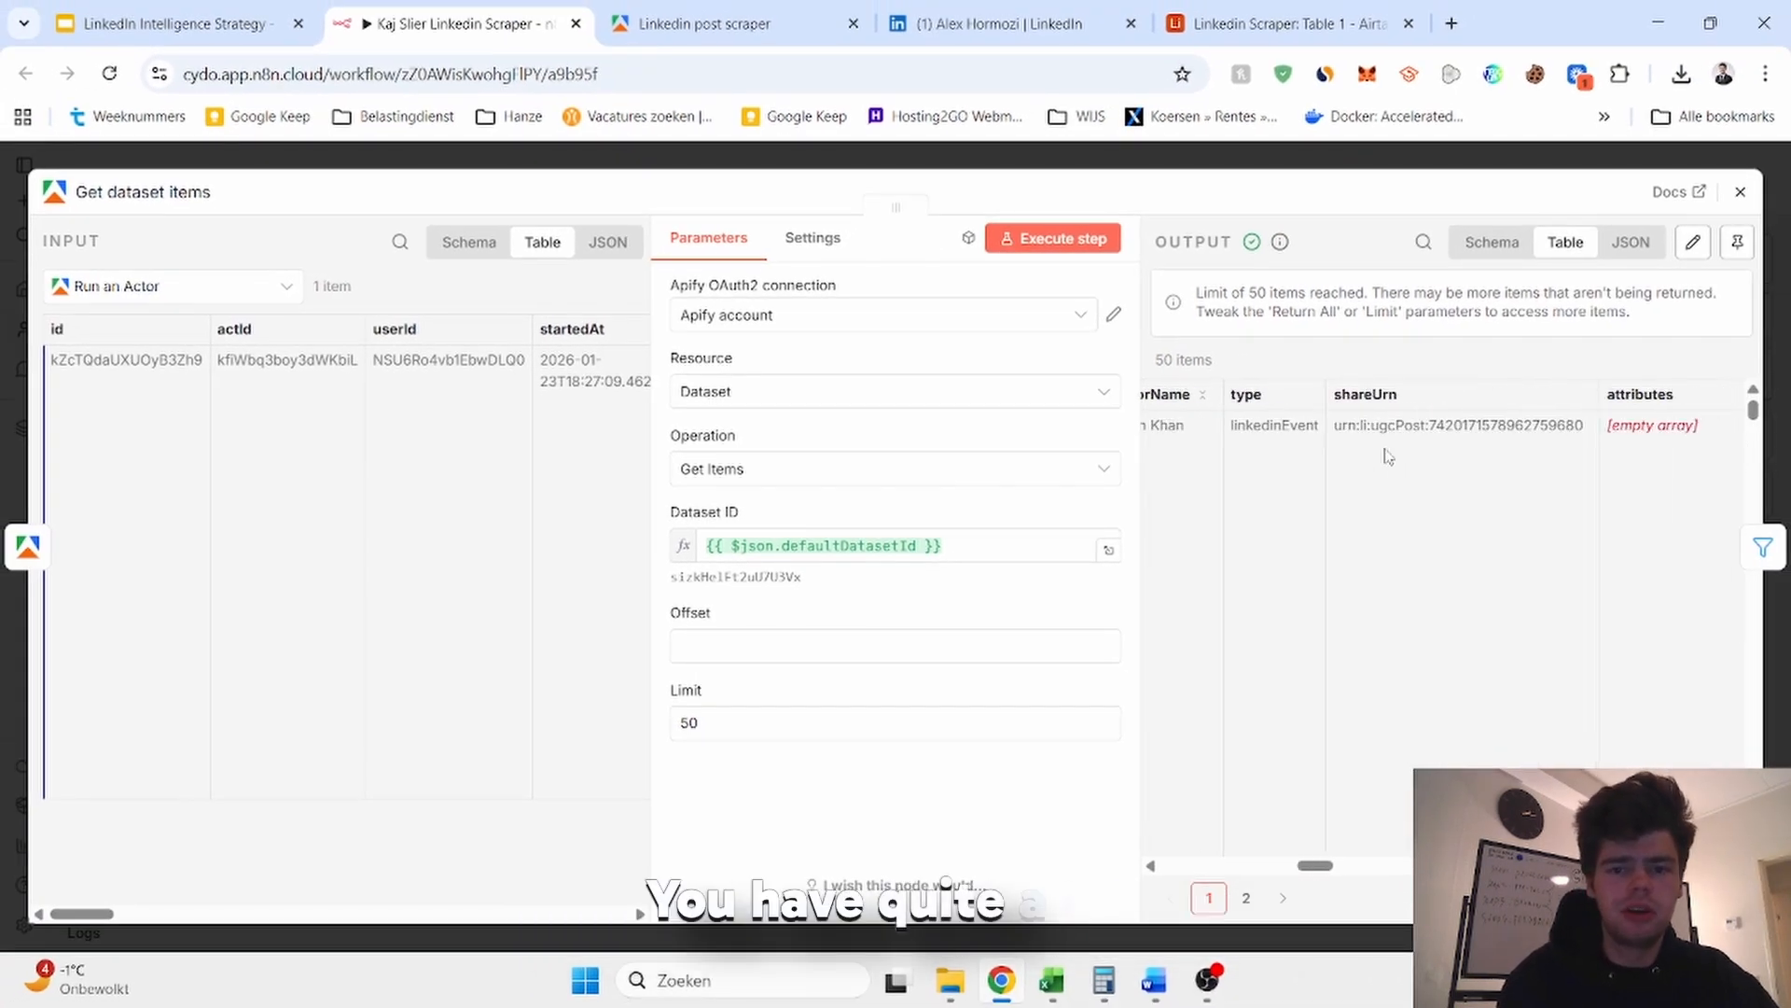
scroll(1389, 455, "right", 10)
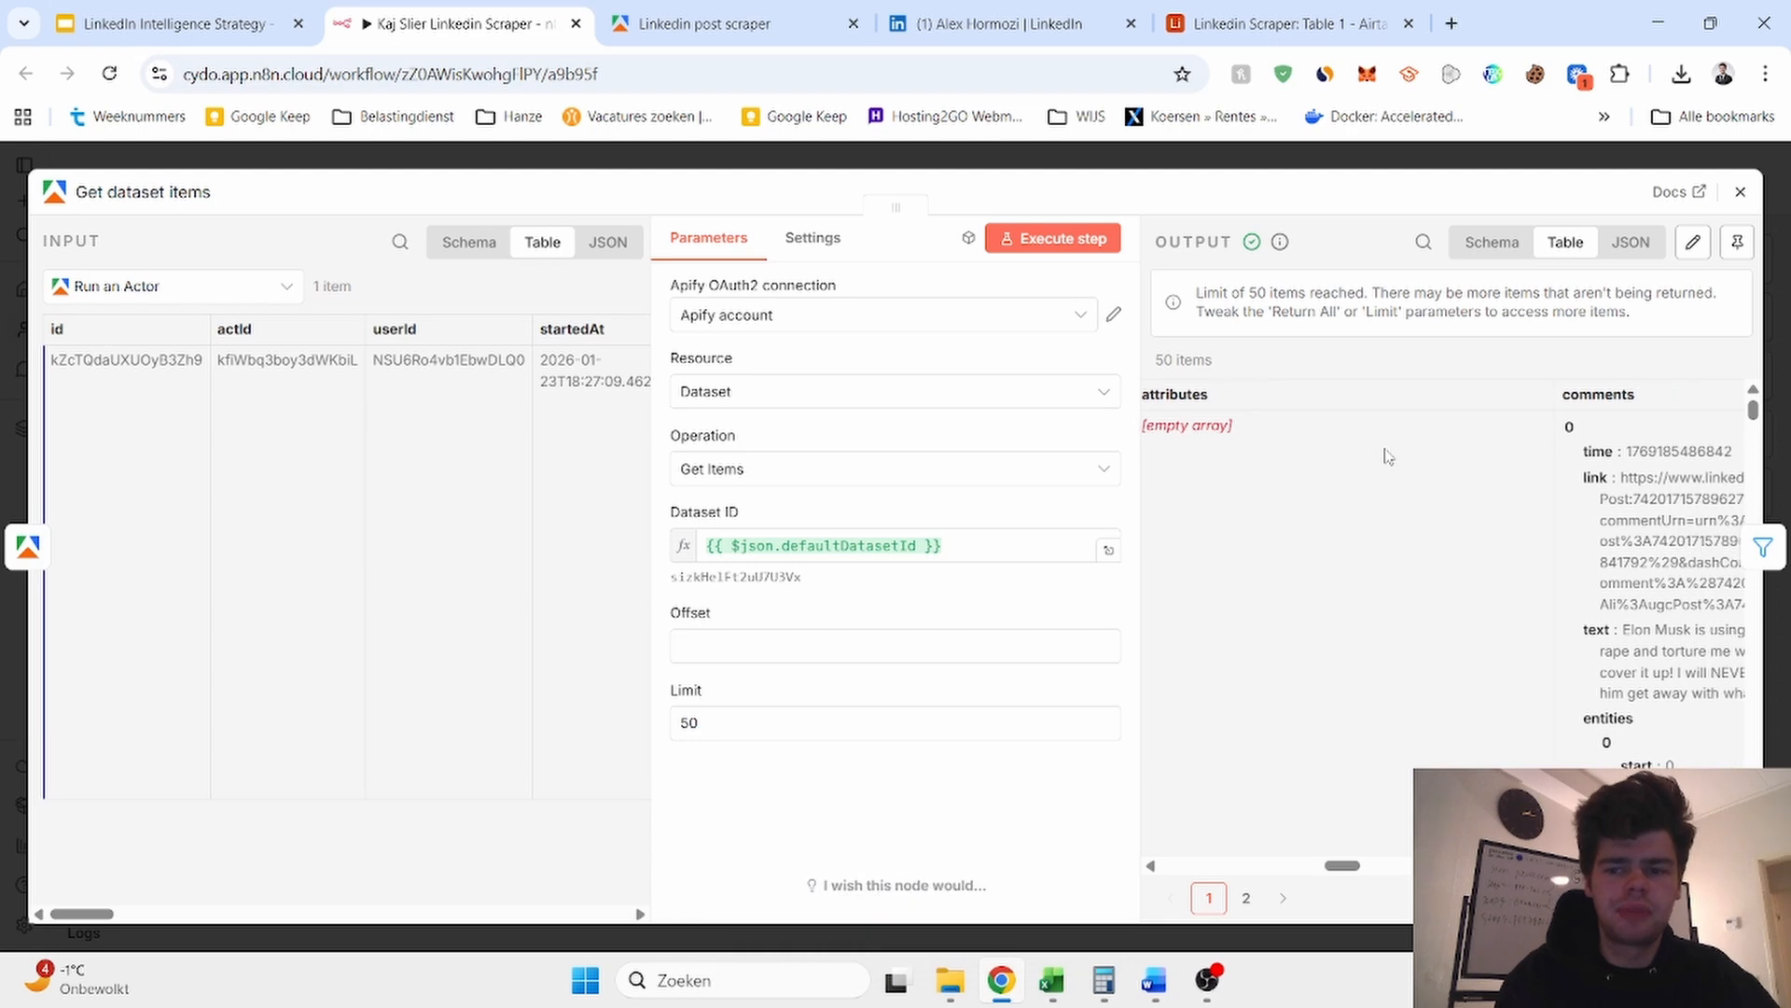
scroll(1362, 461, "right", 8)
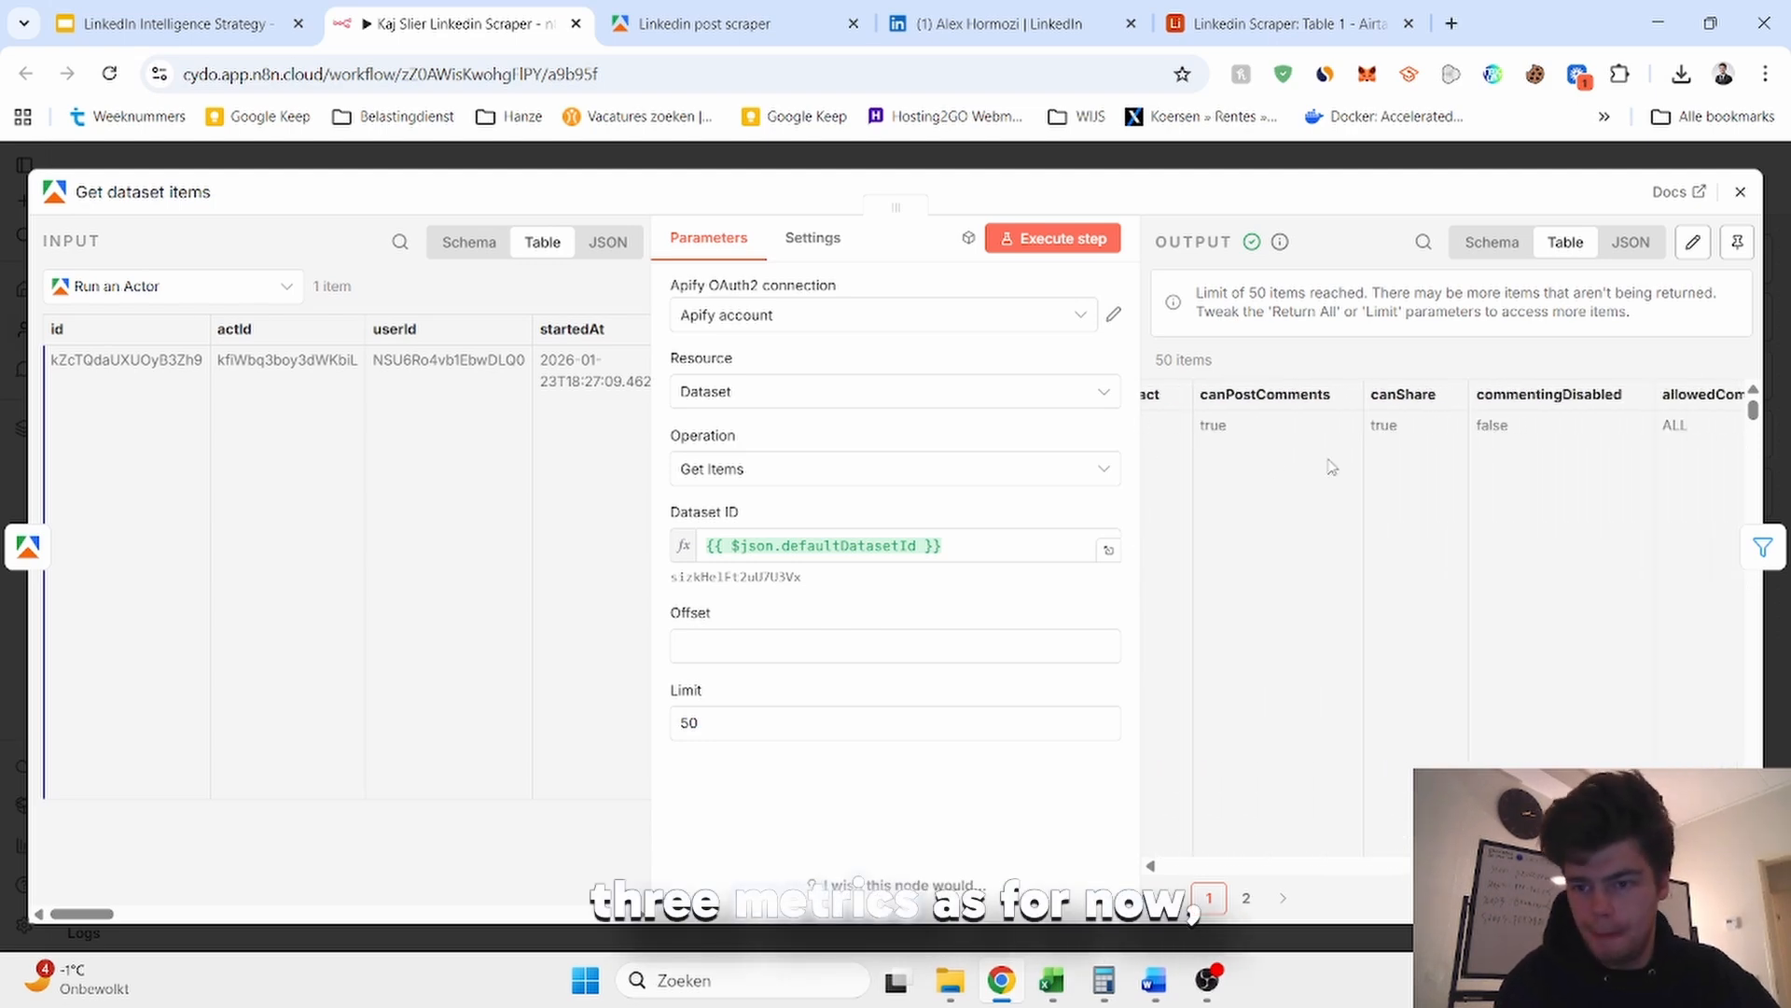
scroll(1362, 464, "left", 3)
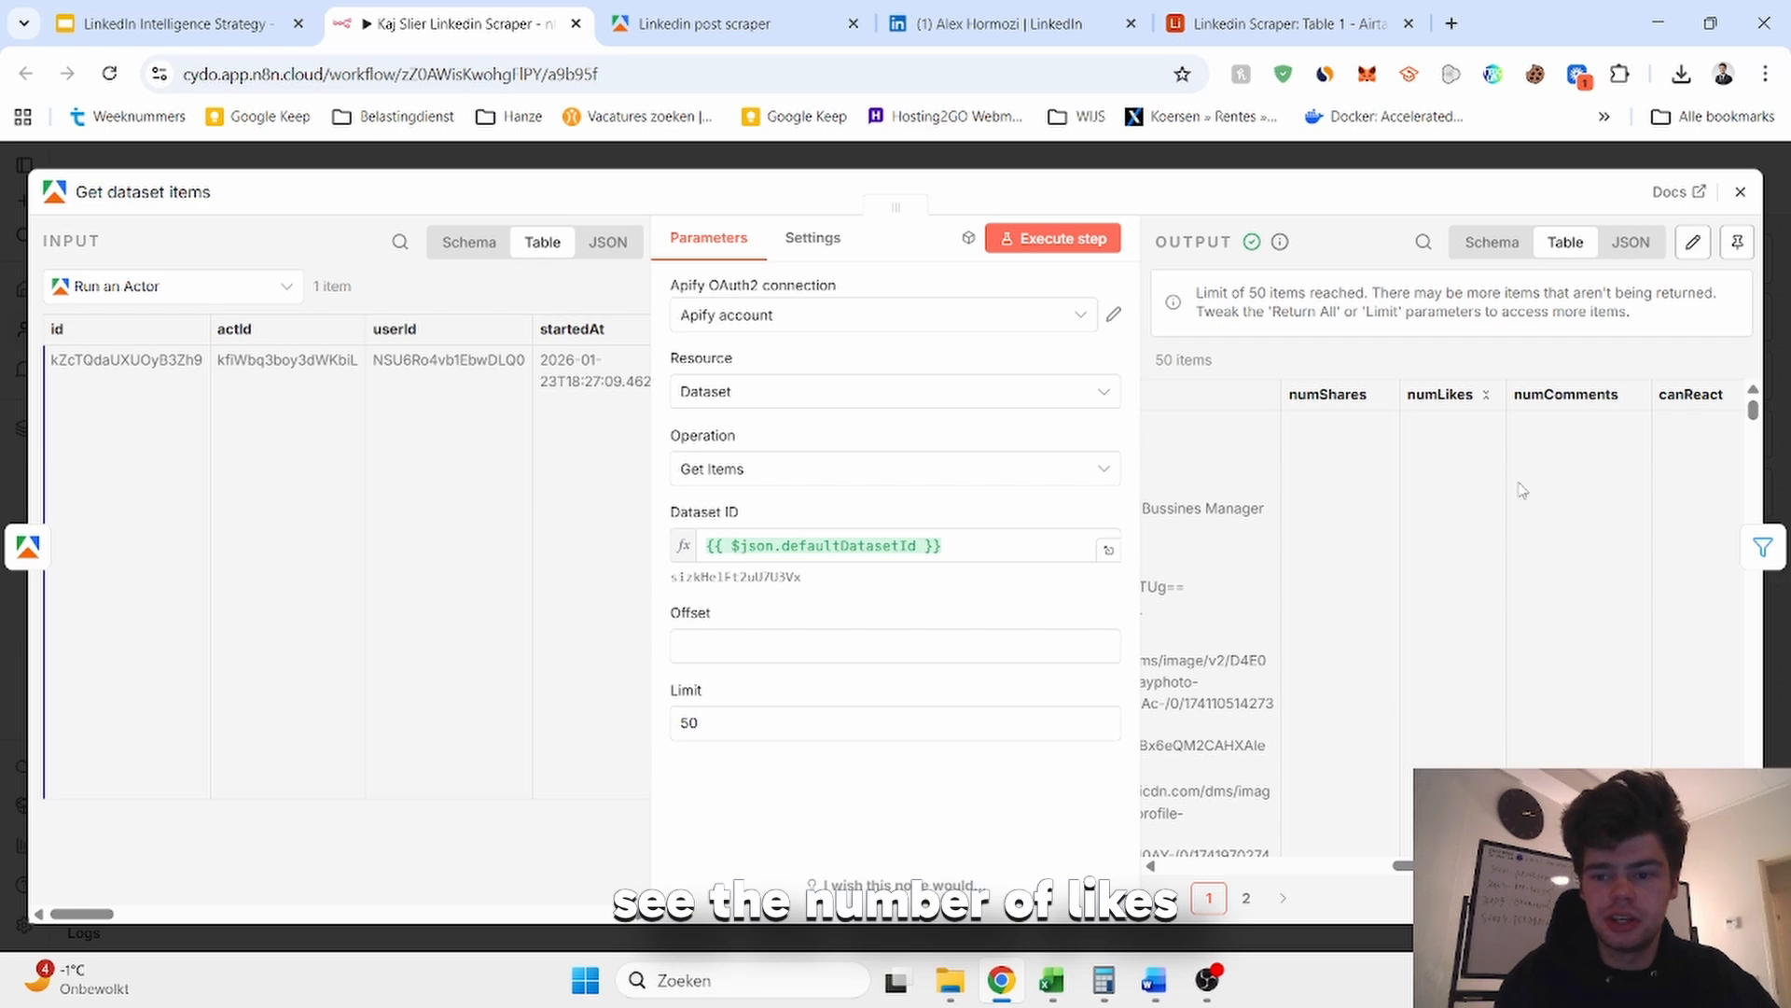
scroll(1598, 508, "up", 1)
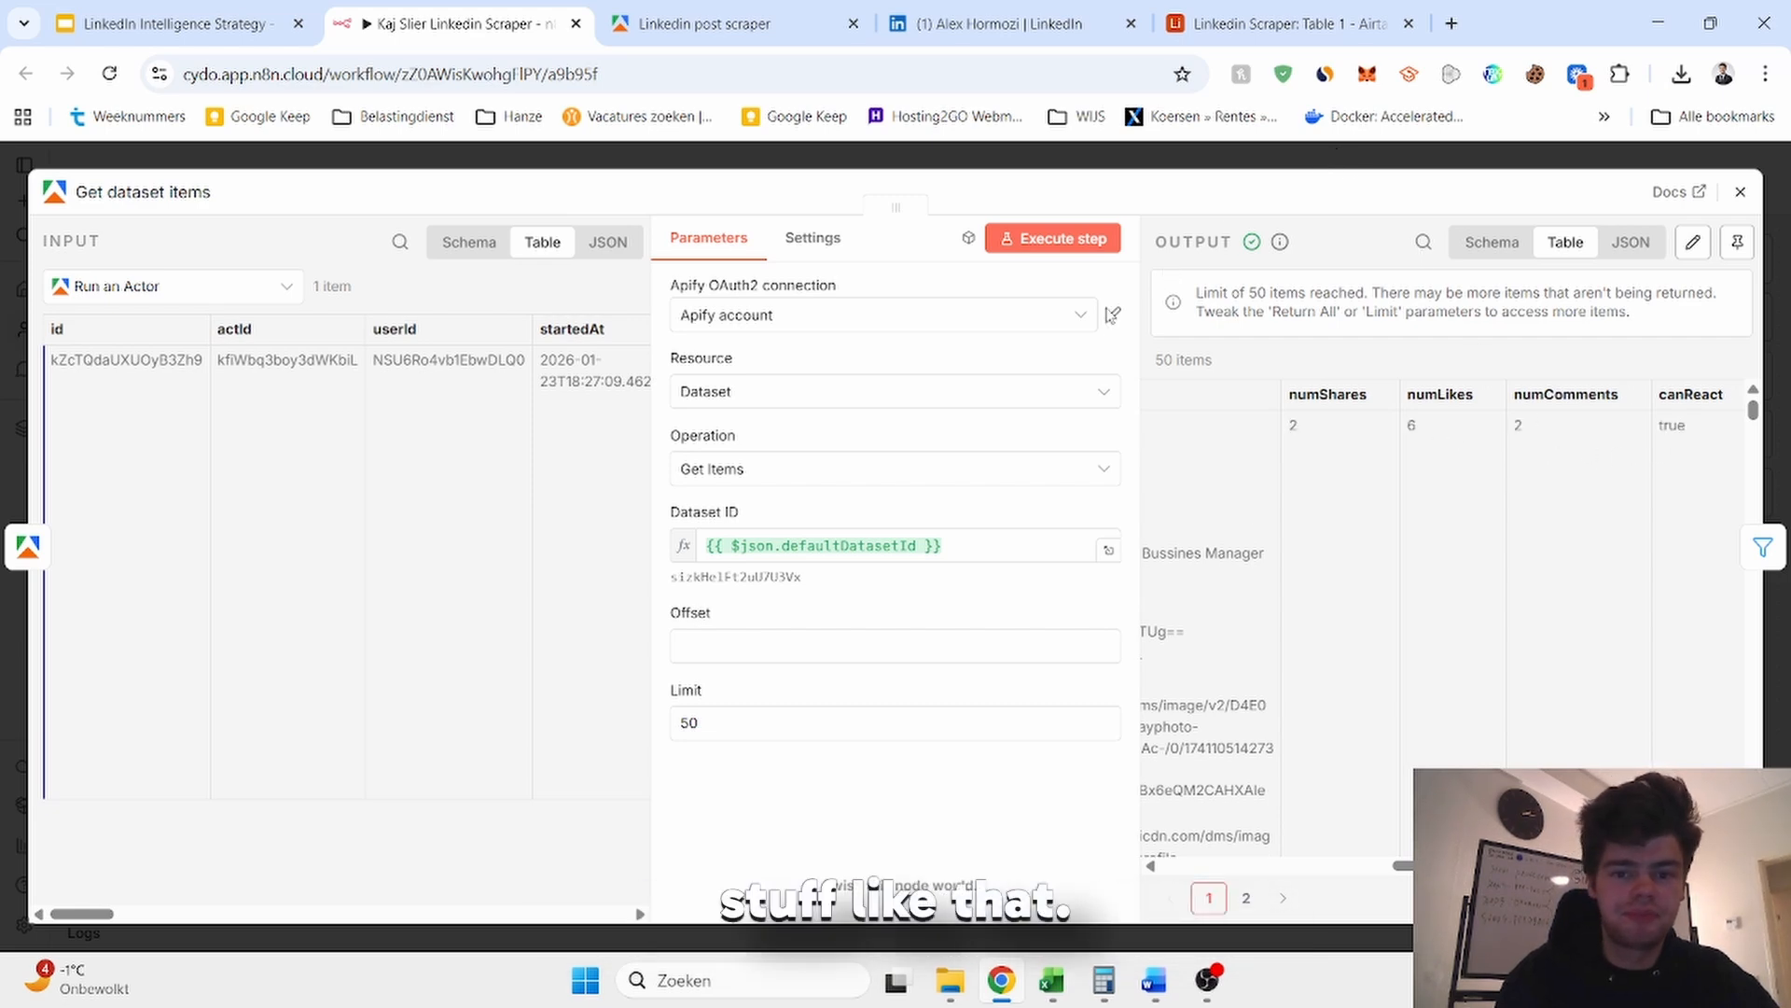
key("Escape")
Review the Filter node's condition and its kept and discarded items, and open the Save to Airtable node's settings.
right_click(1010, 533)
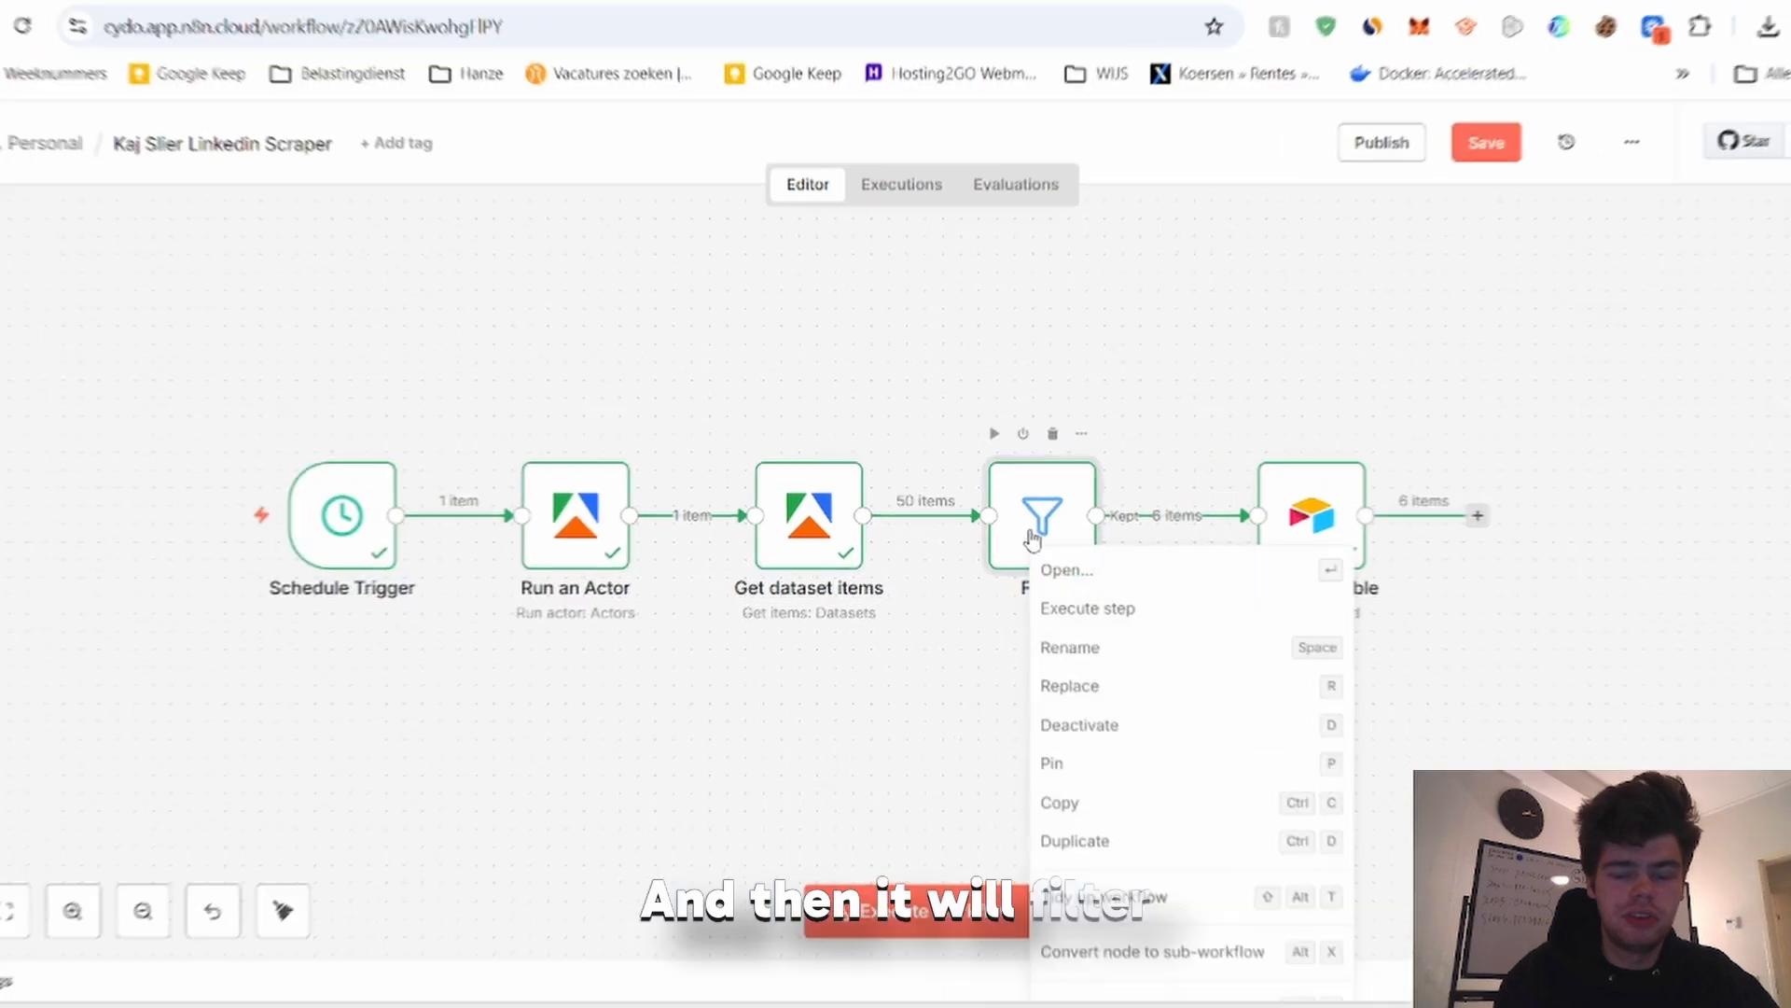
left_click(1033, 525)
double_click(1033, 525)
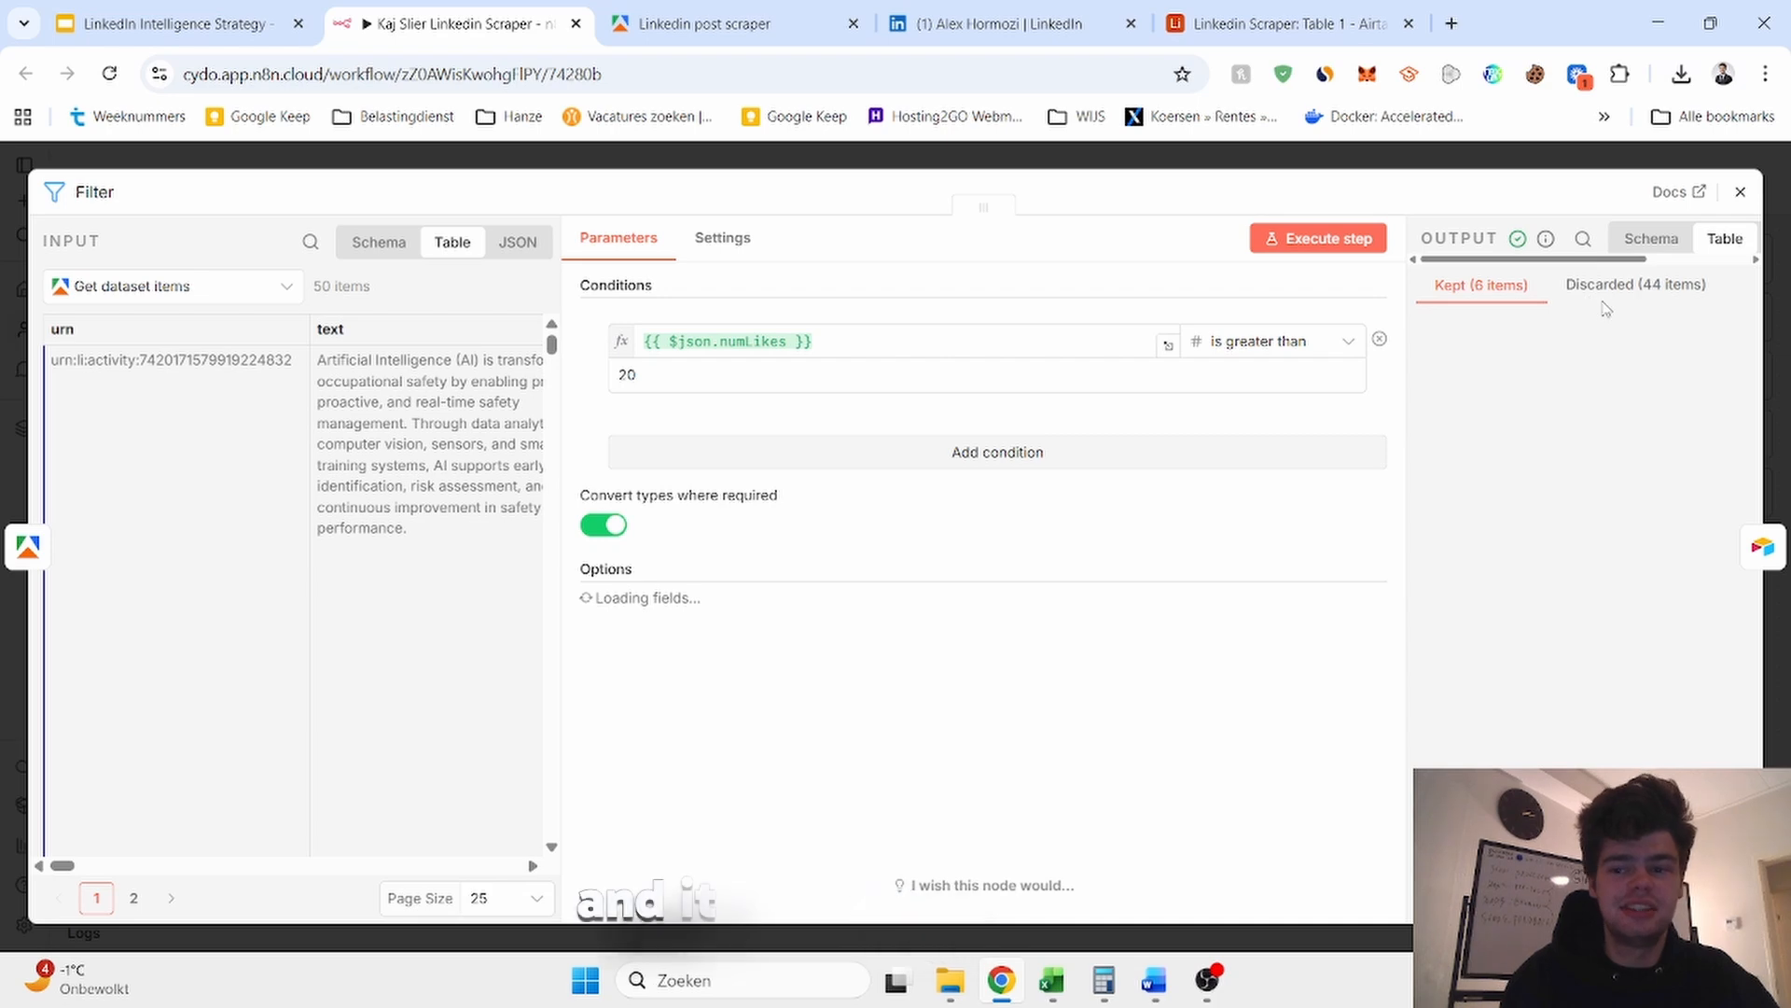
left_click(1462, 166)
double_click(1167, 552)
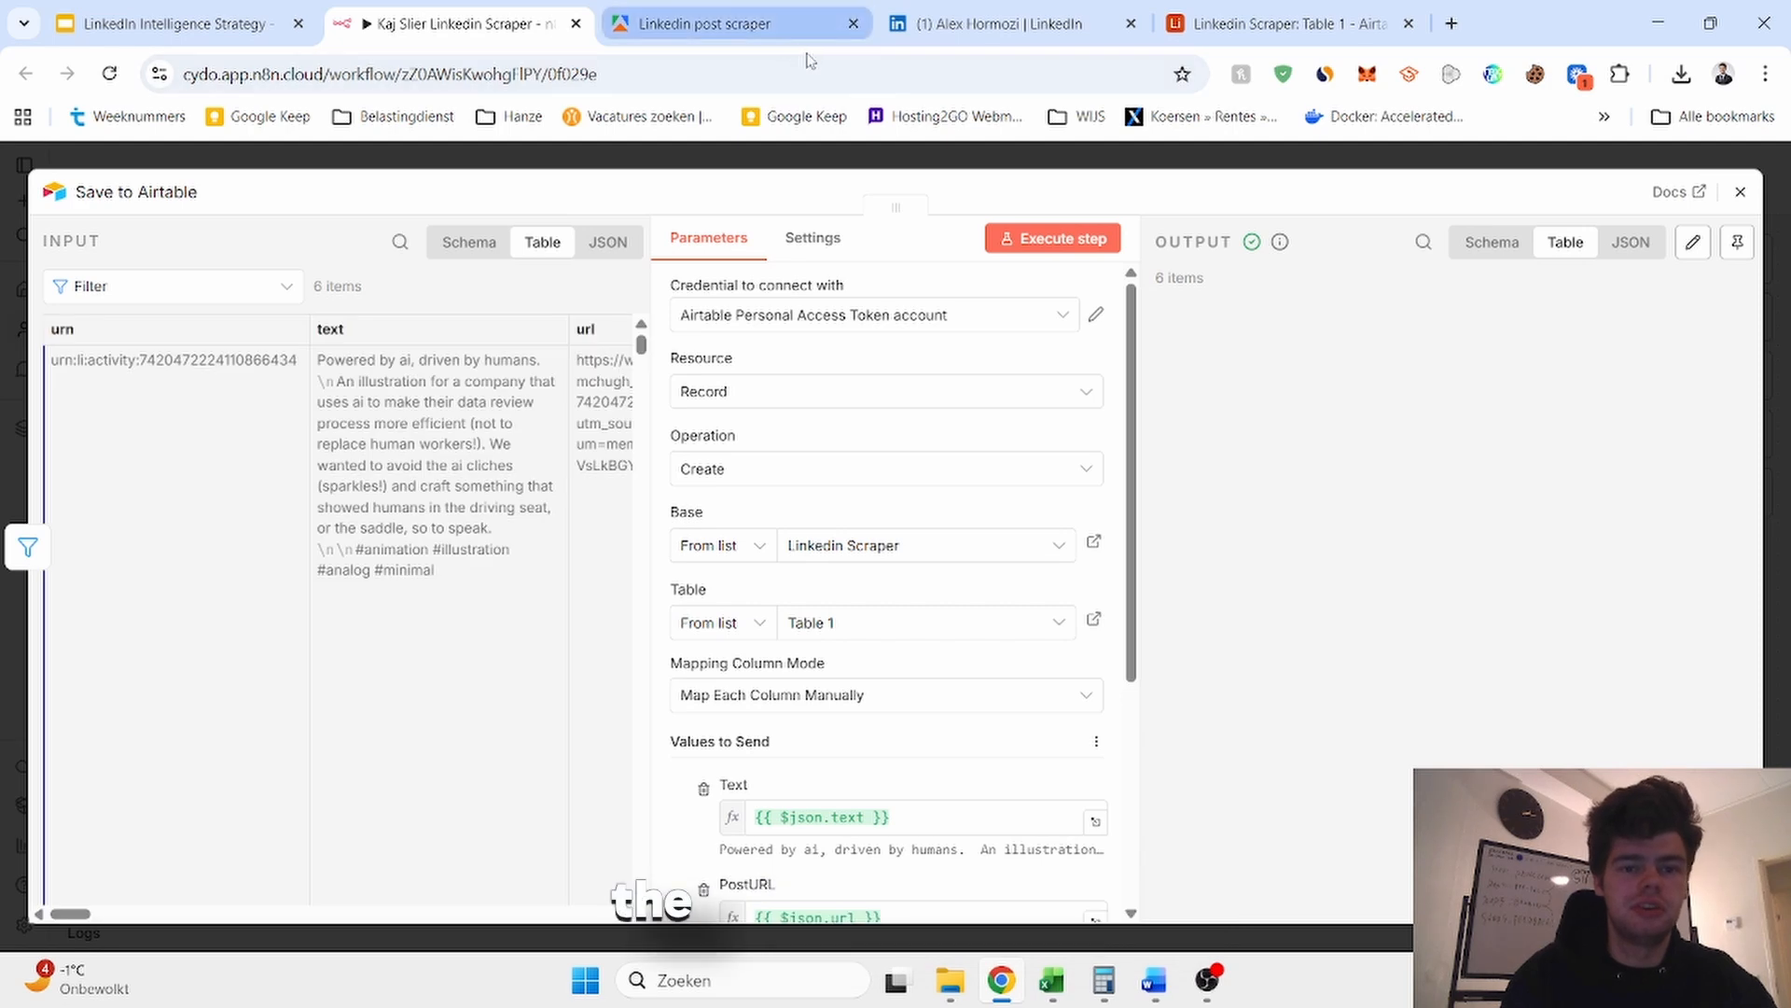
Switch to the Linkedin Scraper base in Airtable, view the LinkedIn post linked in the second record, and return to the table.
left_click(1288, 23)
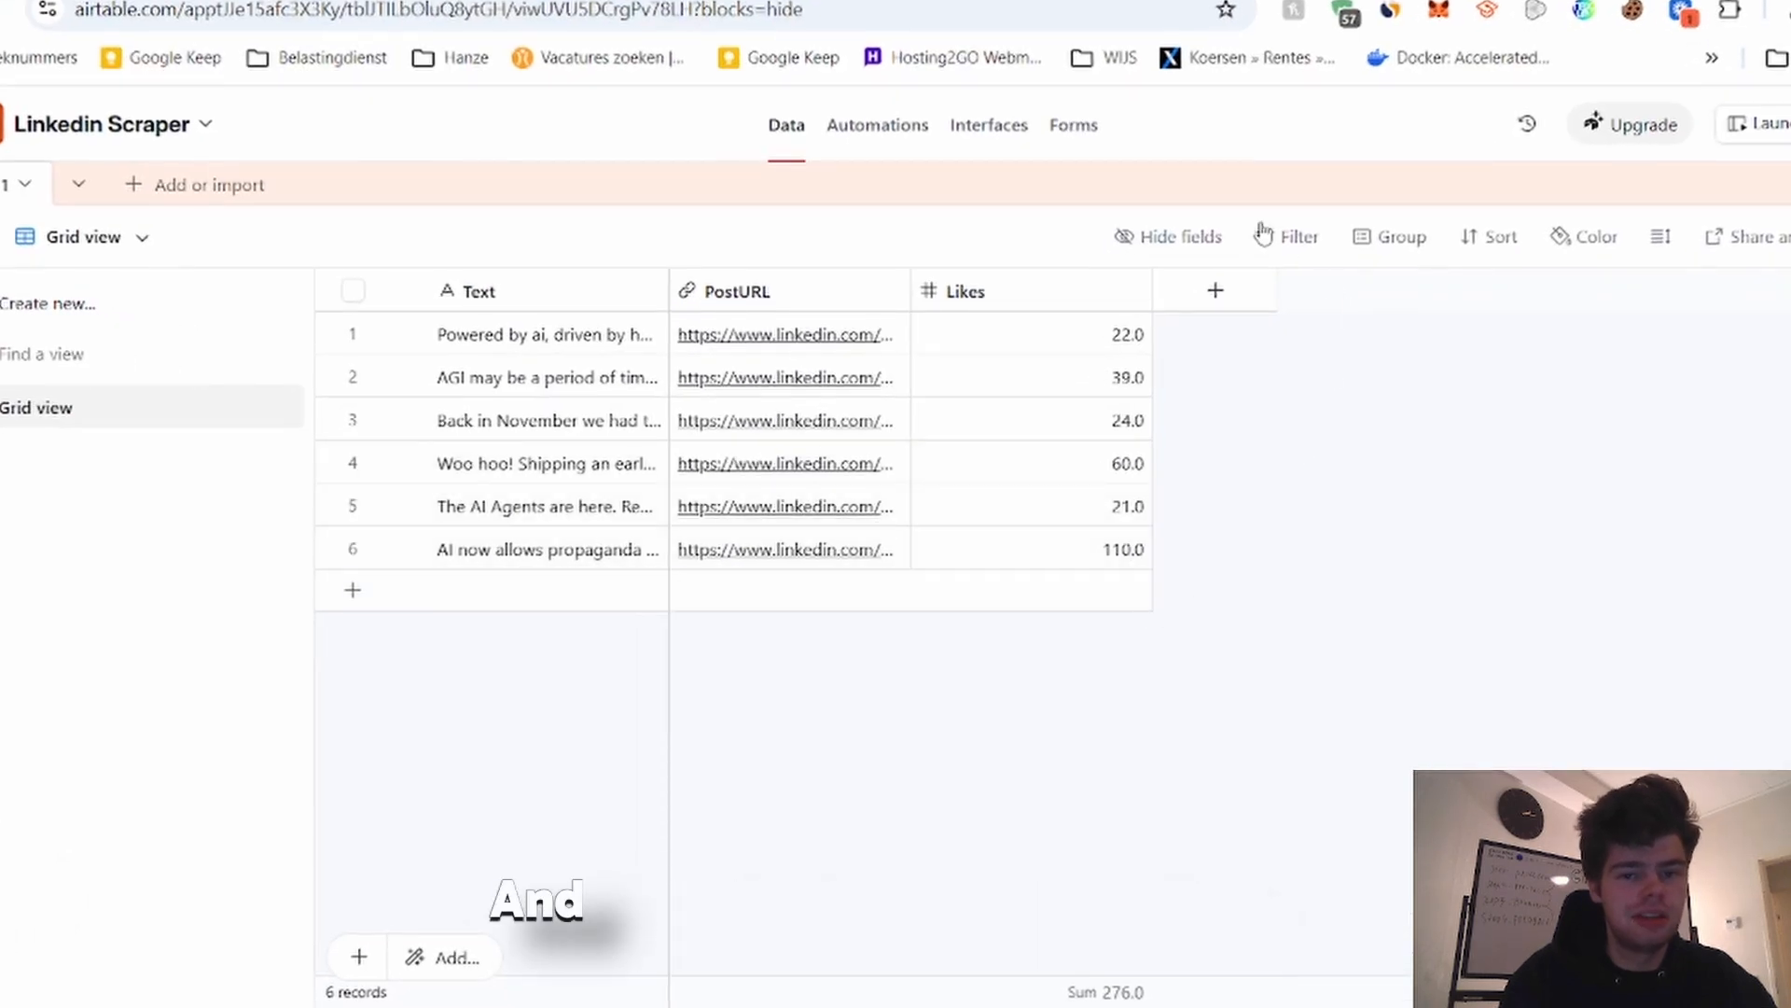
right_click(758, 376)
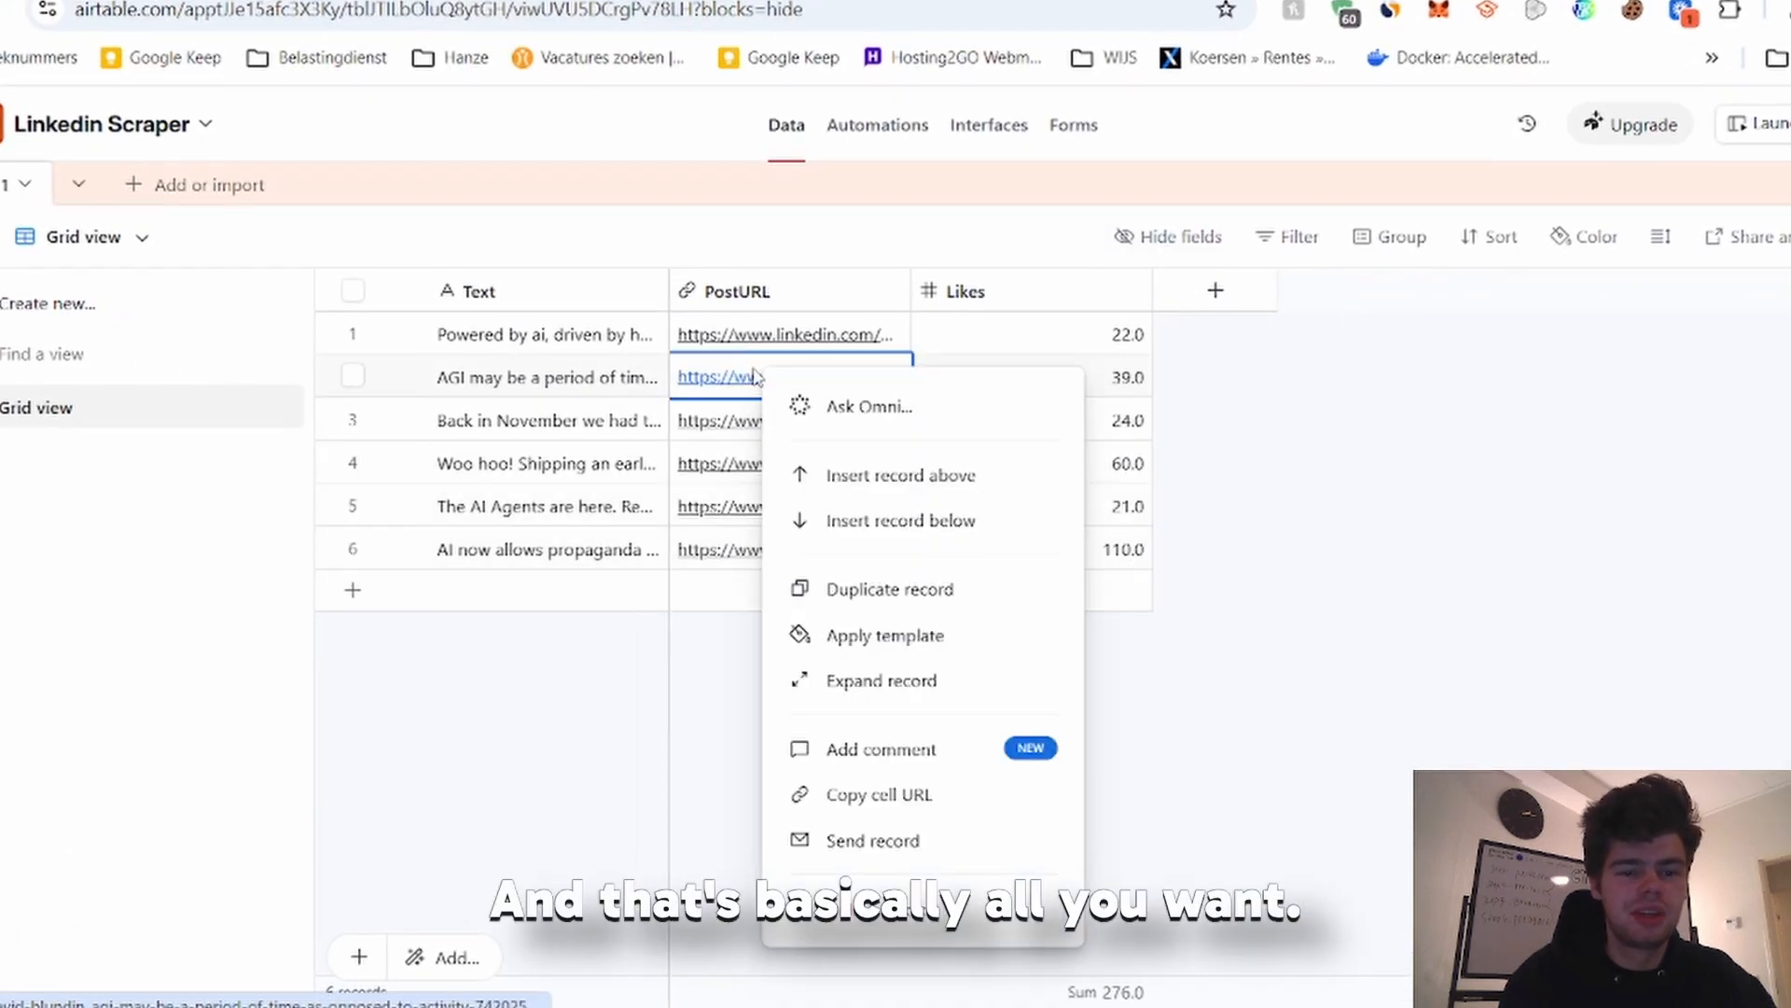
left_click(756, 377)
left_click(756, 377)
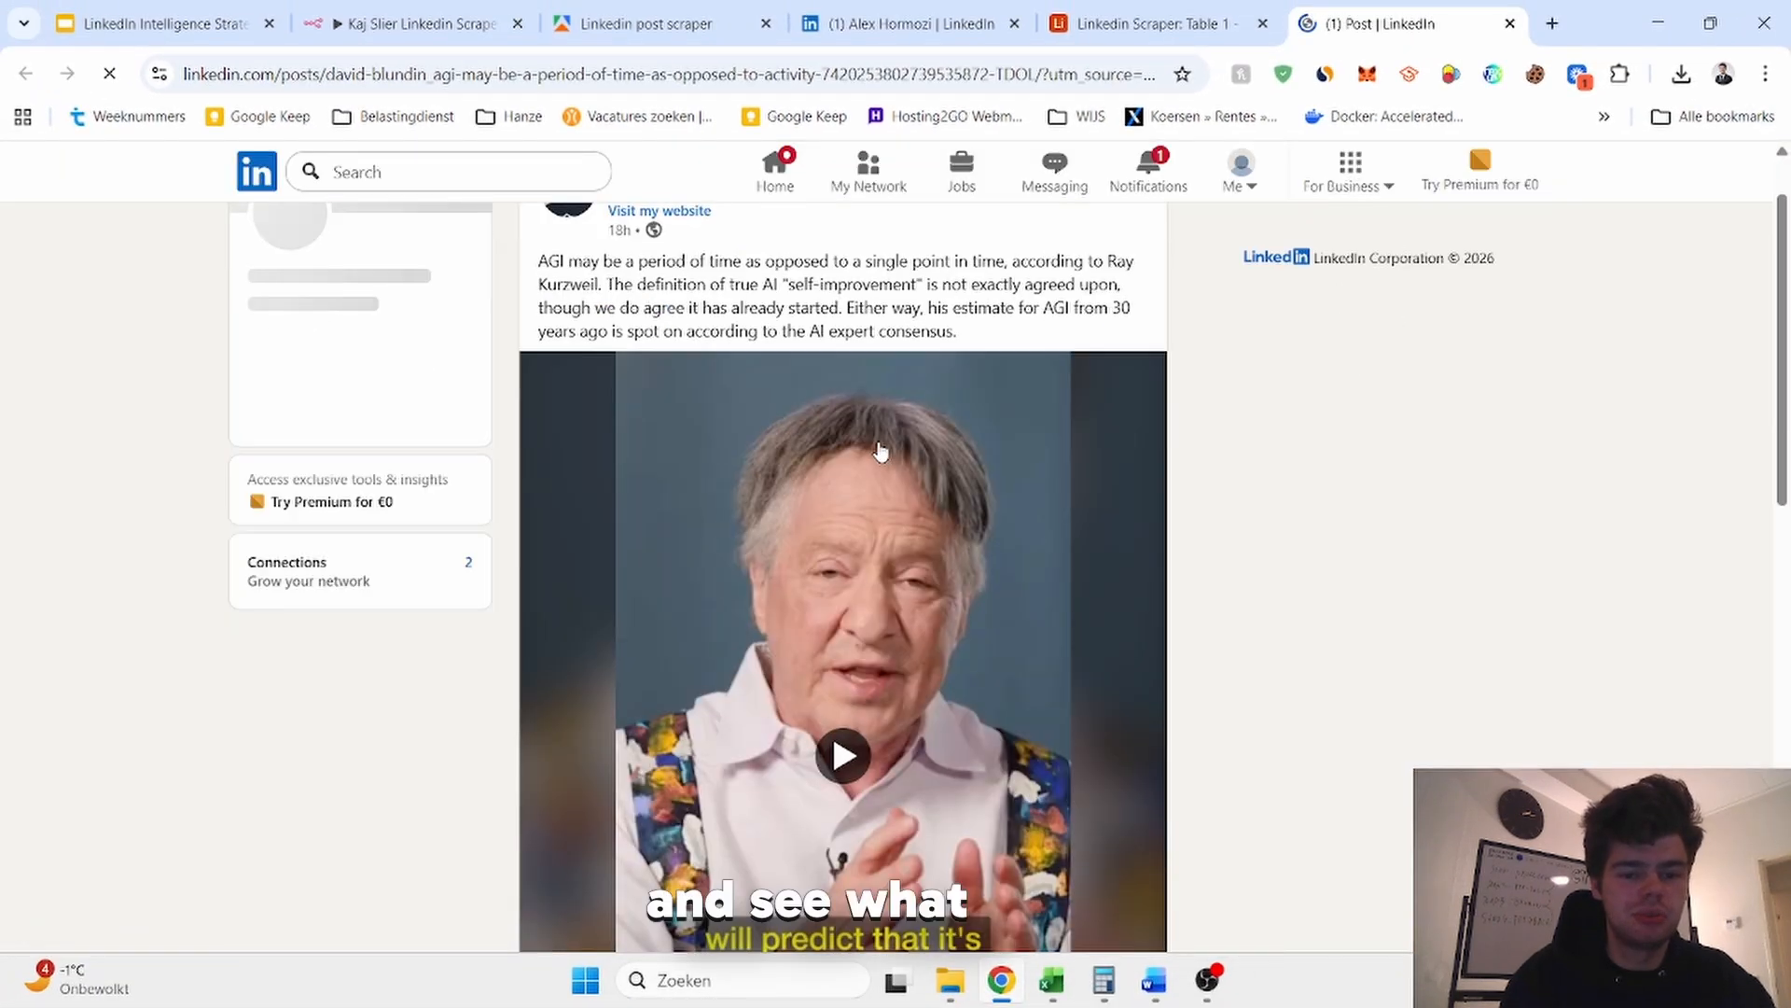
key("ctrl+w")
left_click(1080, 634)
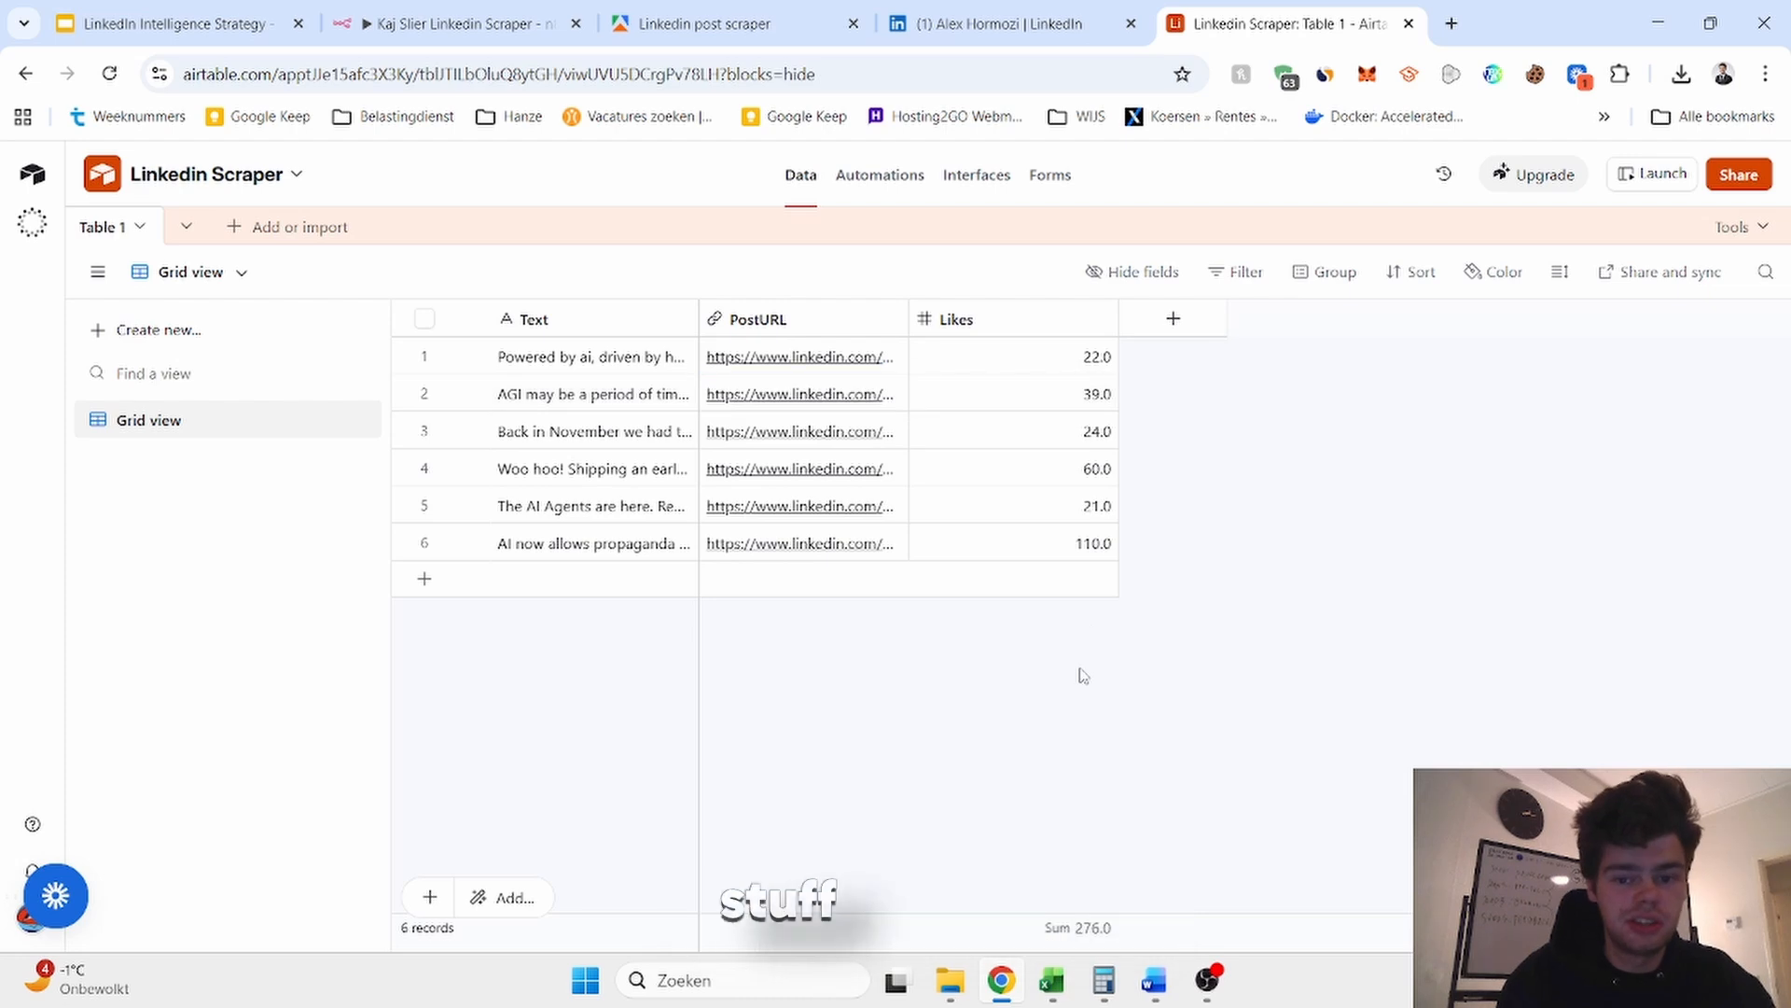
Switch to Apify and review the Linkedin post scraper's header and input form with its required cookies.
left_click(718, 23)
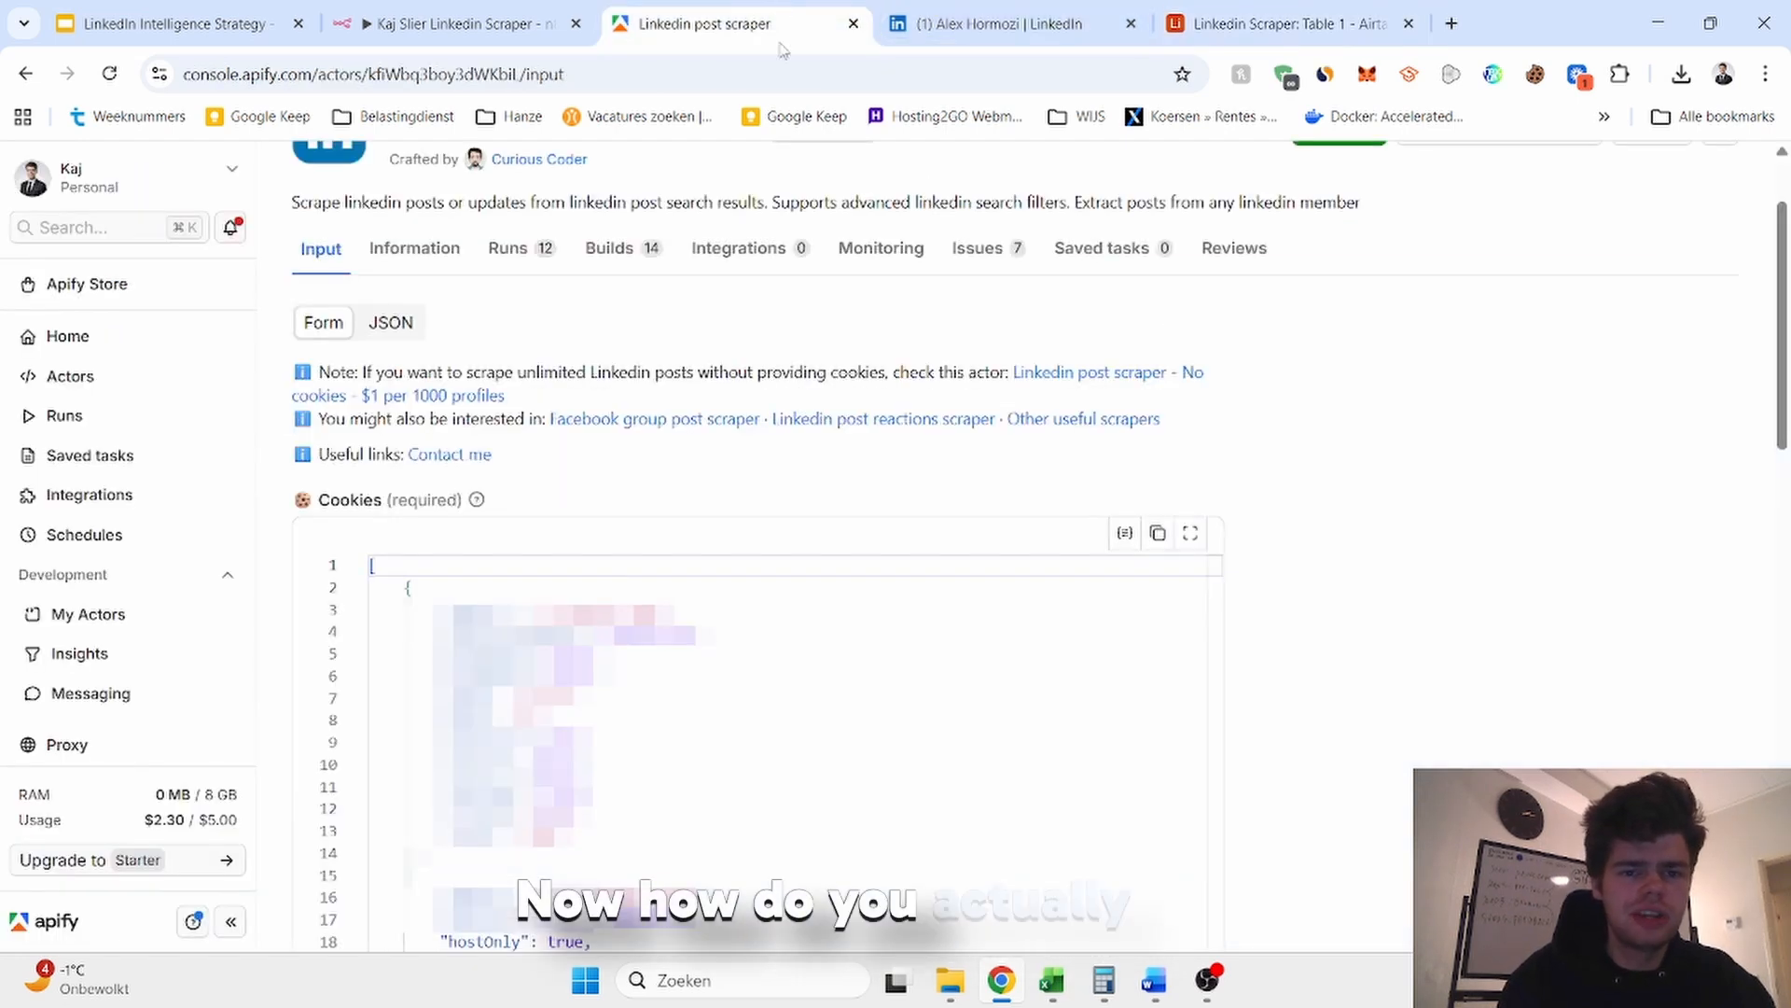
scroll(712, 366, "up", 1)
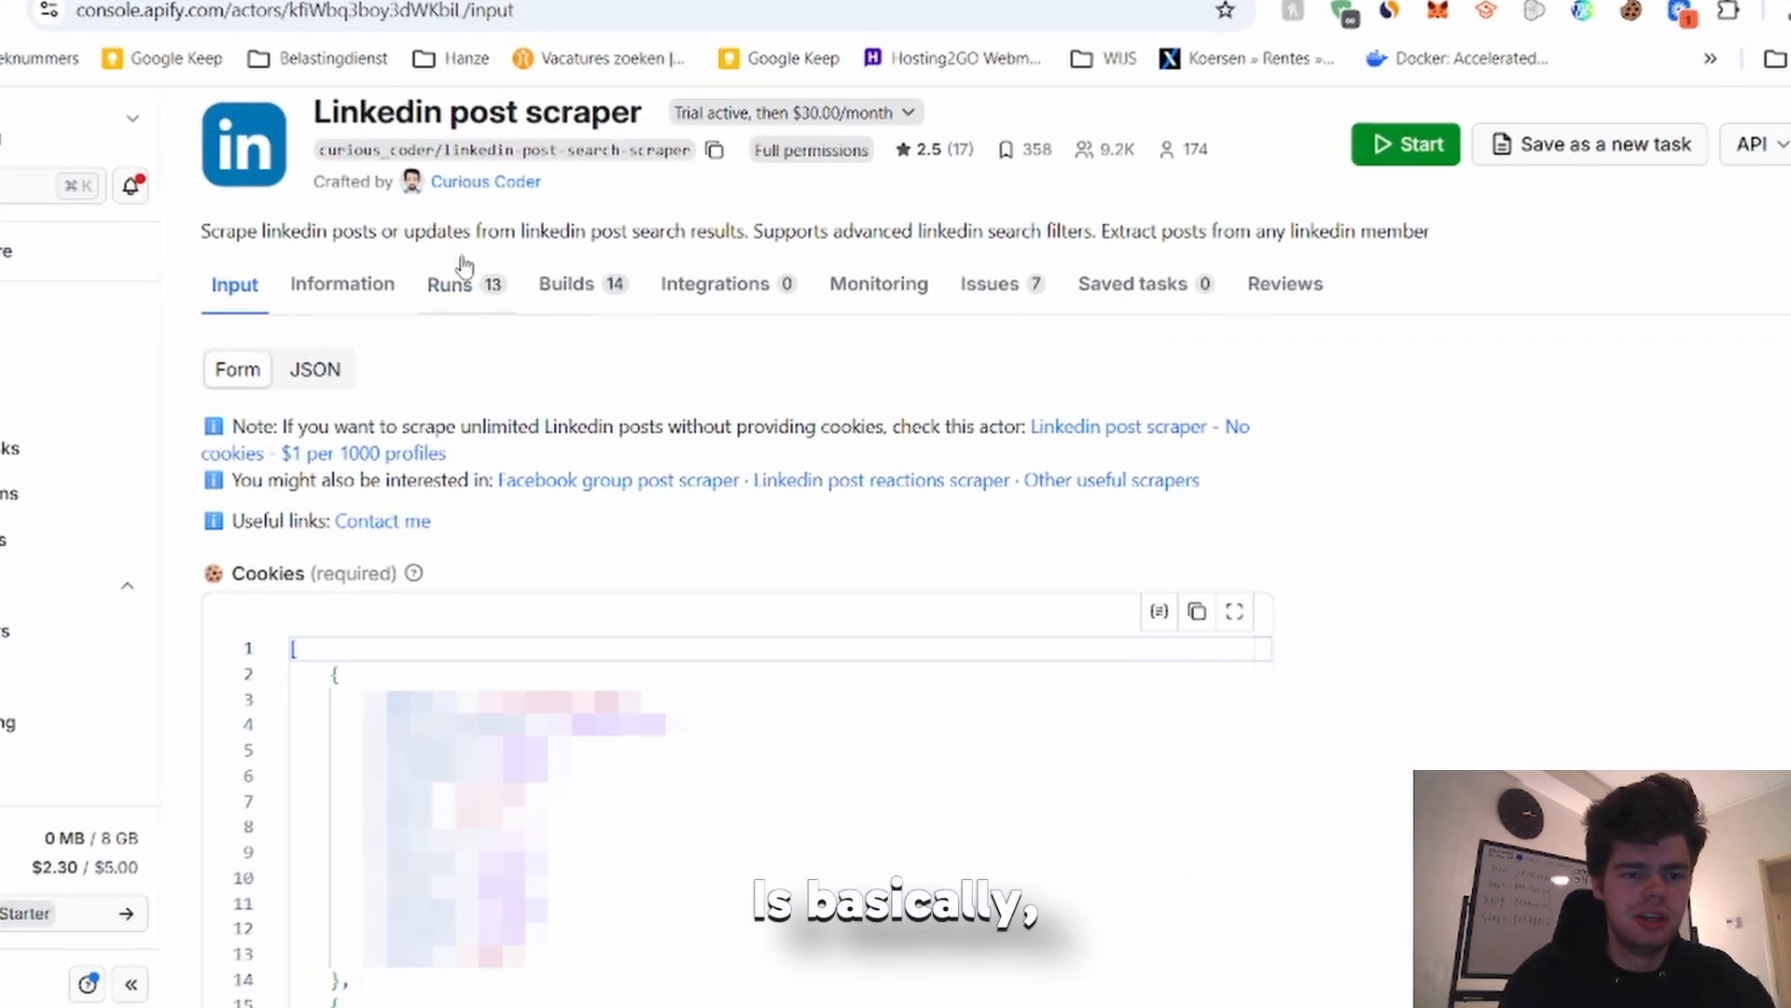
scroll(415, 244, "up", 1)
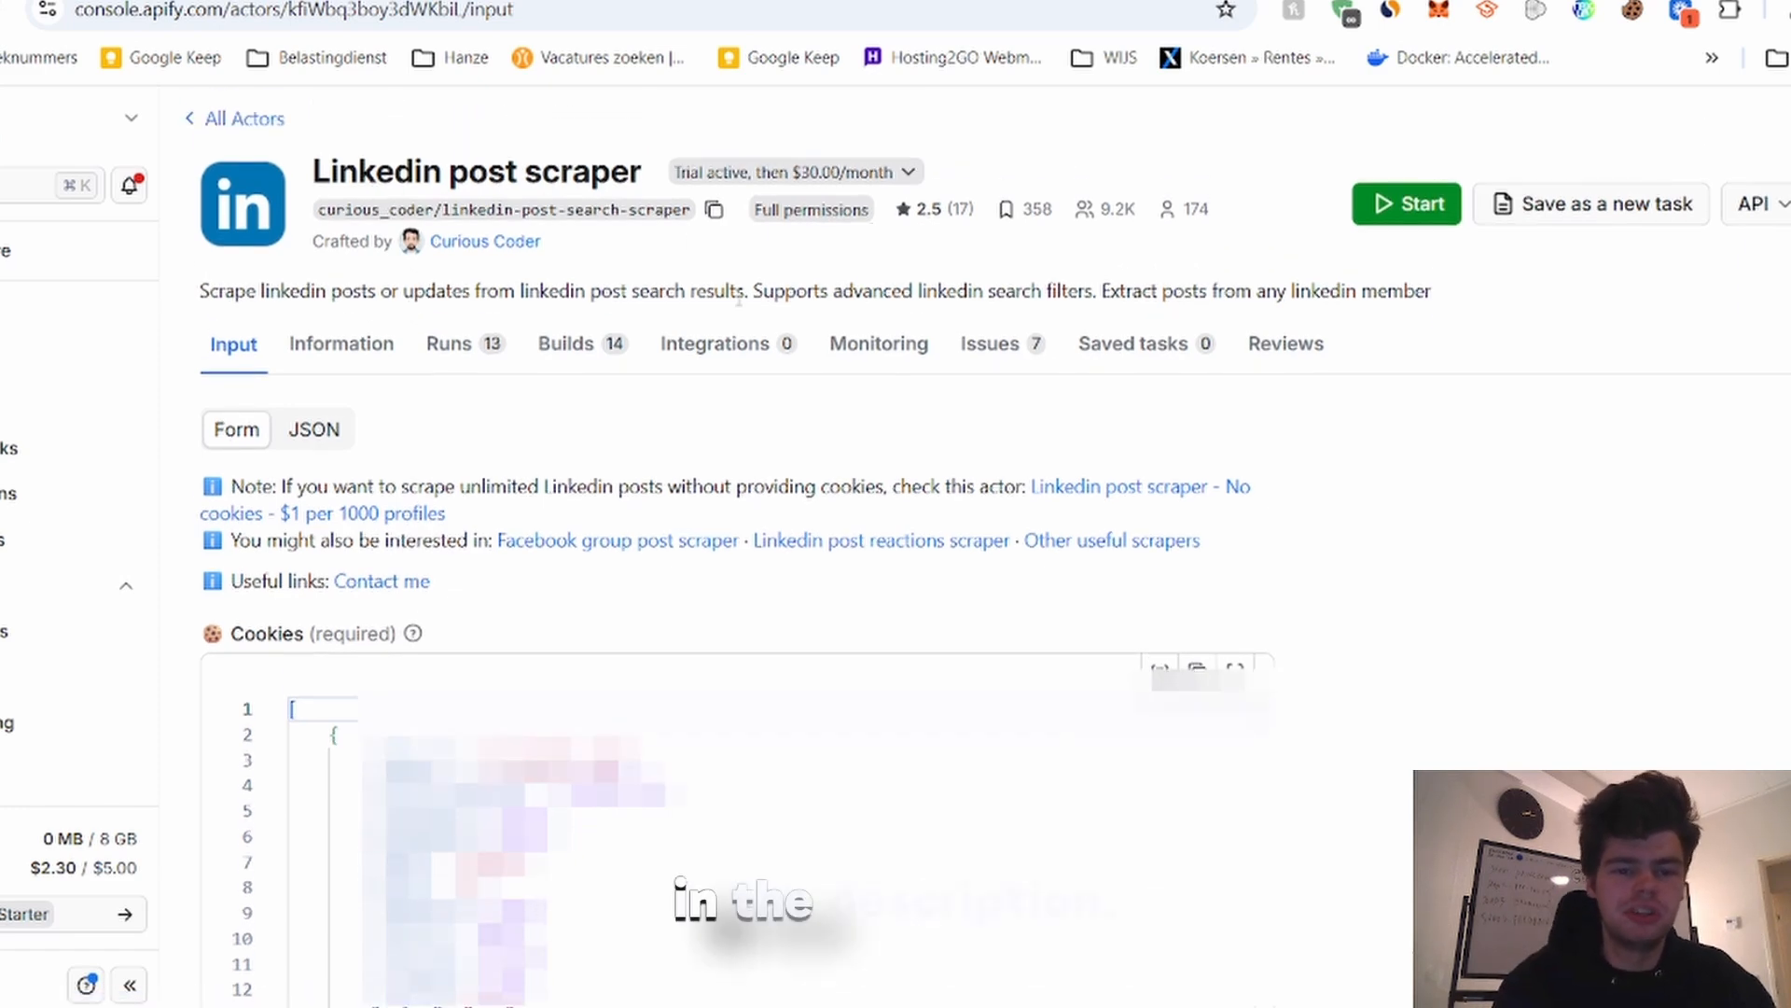
scroll(501, 476, "down", 1)
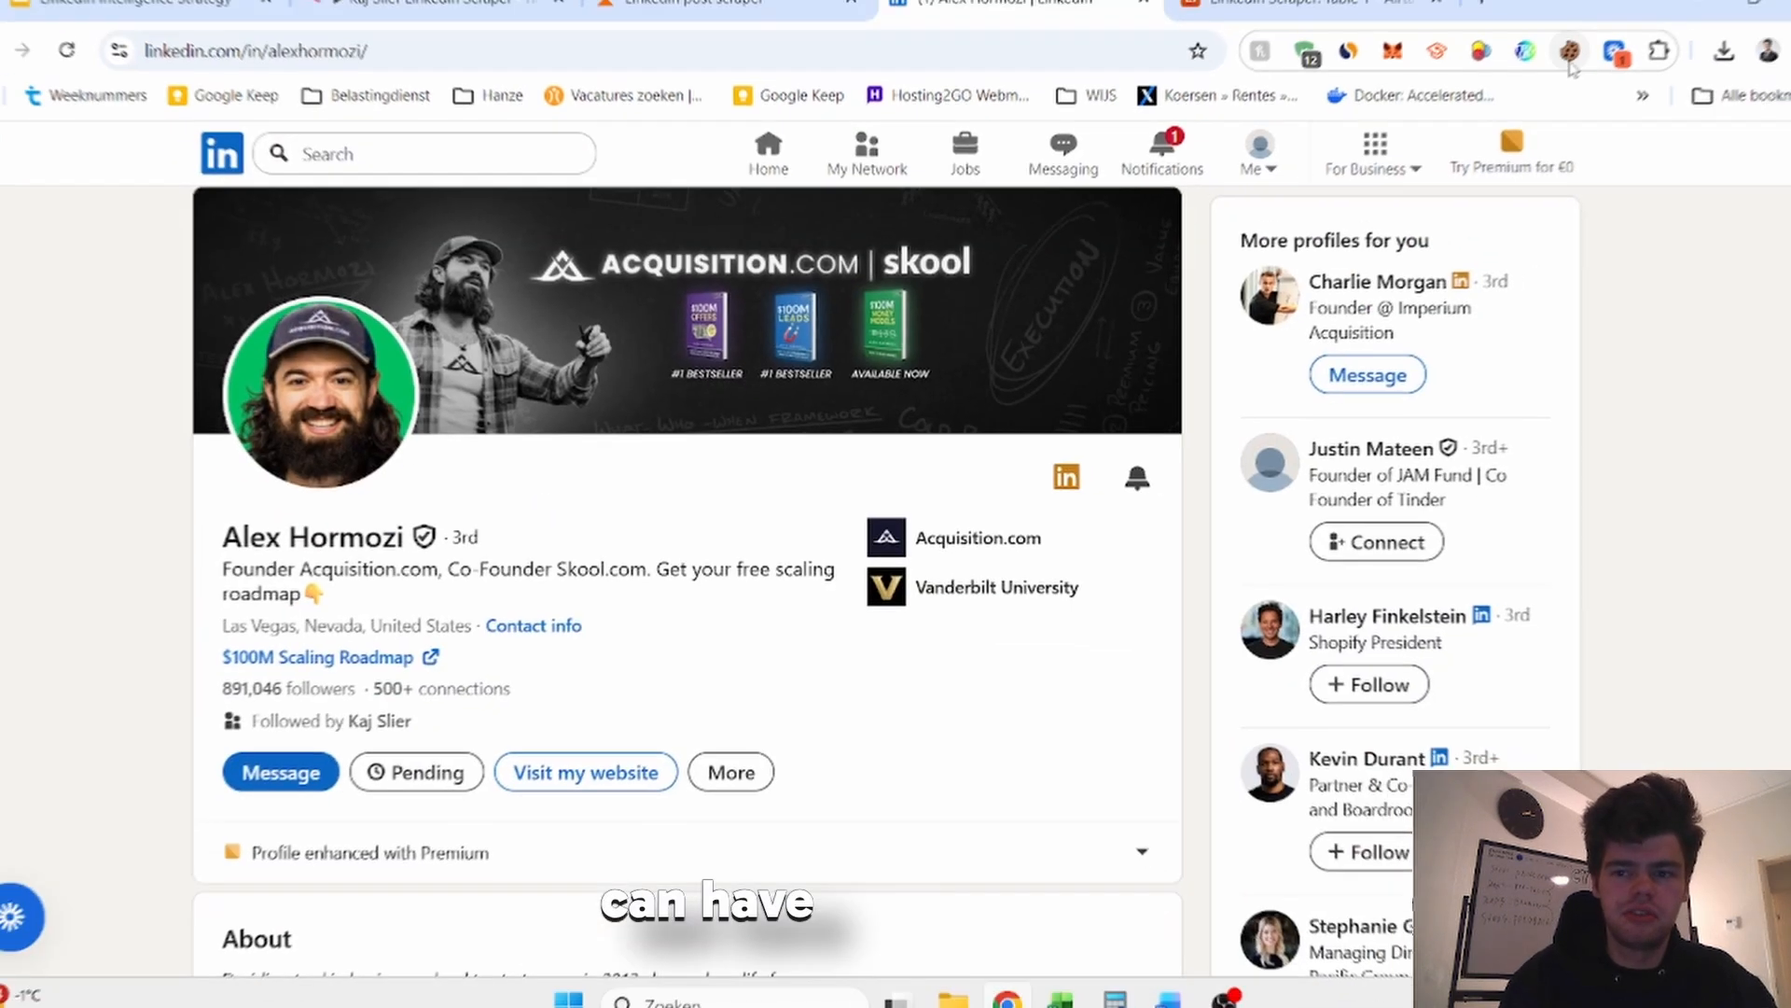
Export the LinkedIn cookies with Cookie-Editor and return to the required Cookies input of the Linkedin post scraper in Apify.
left_click(1628, 14)
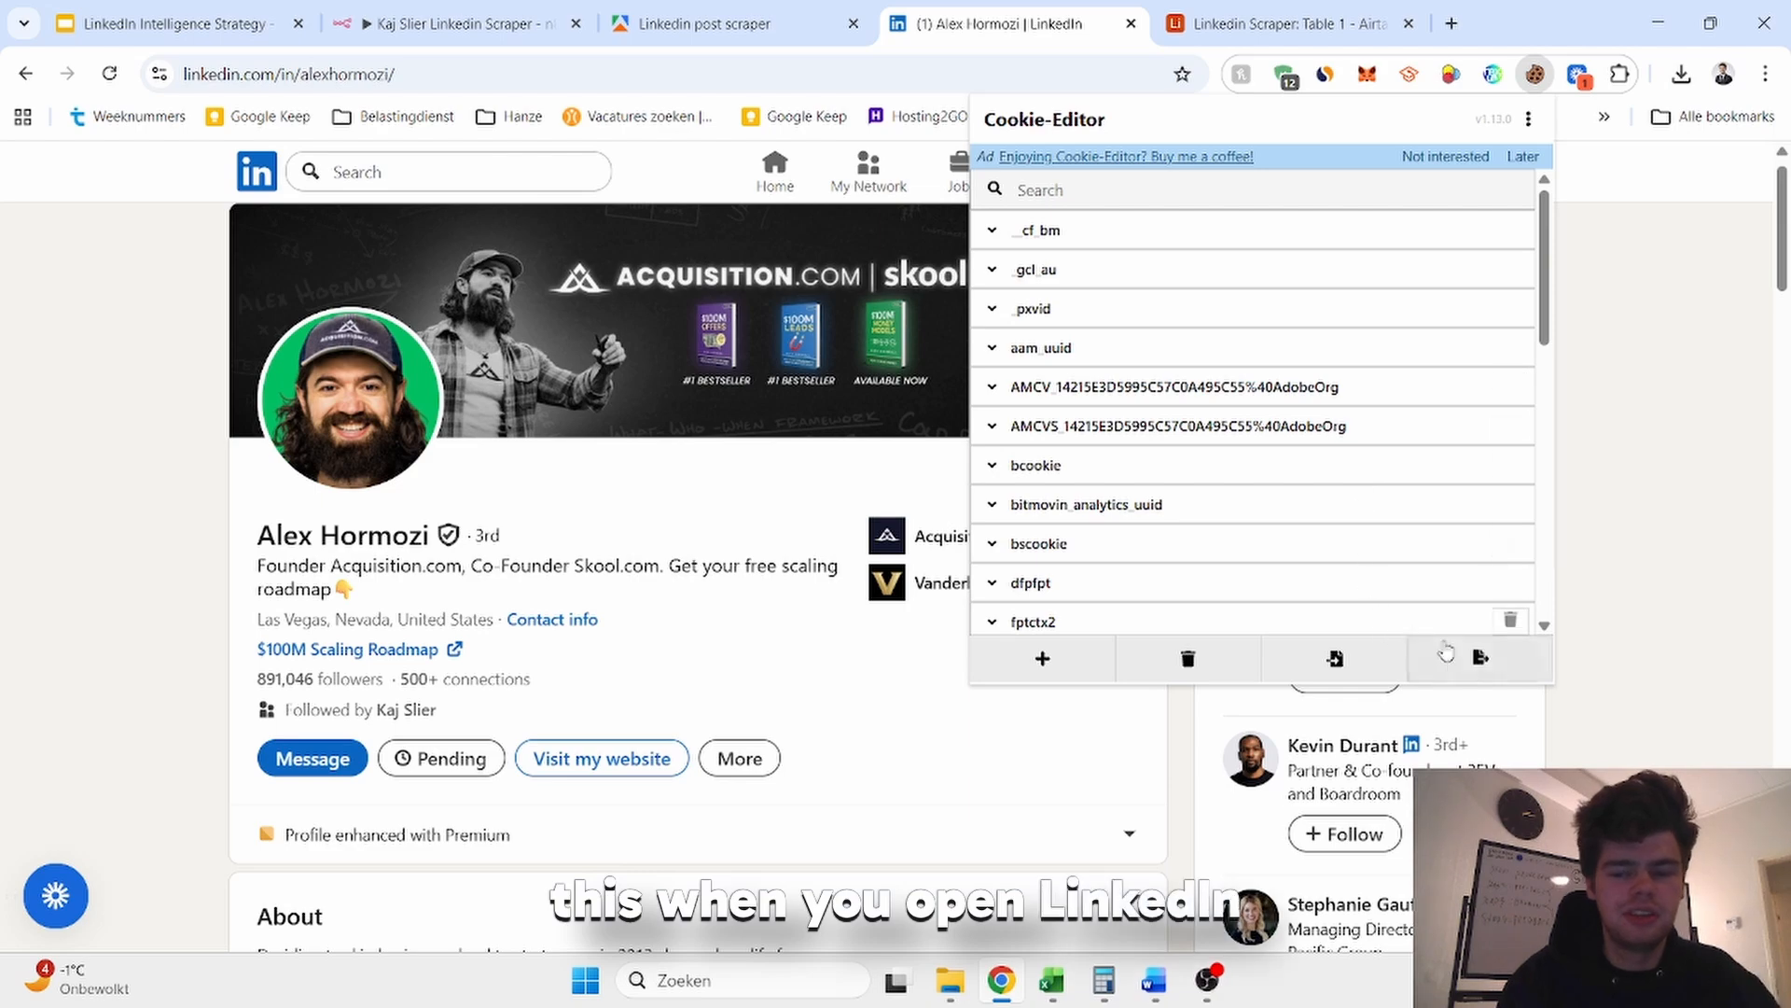
left_click(1480, 659)
left_click(779, 8)
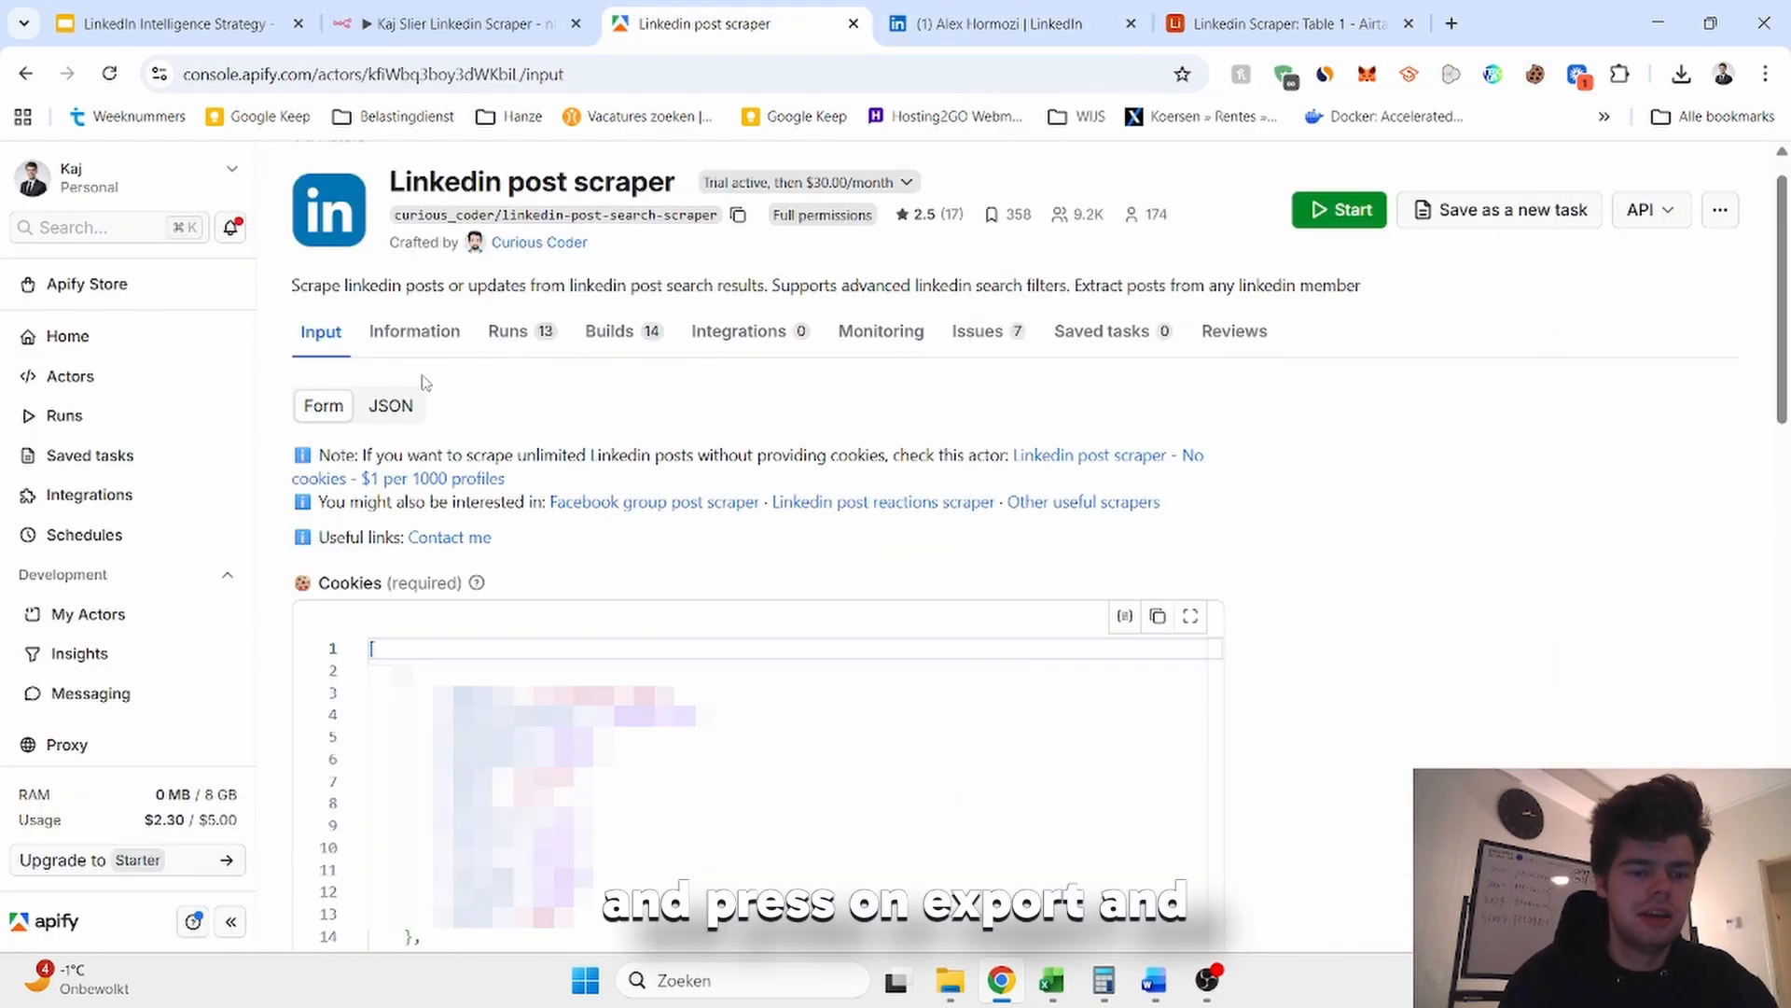
key("ctrl+a")
left_click(894, 494)
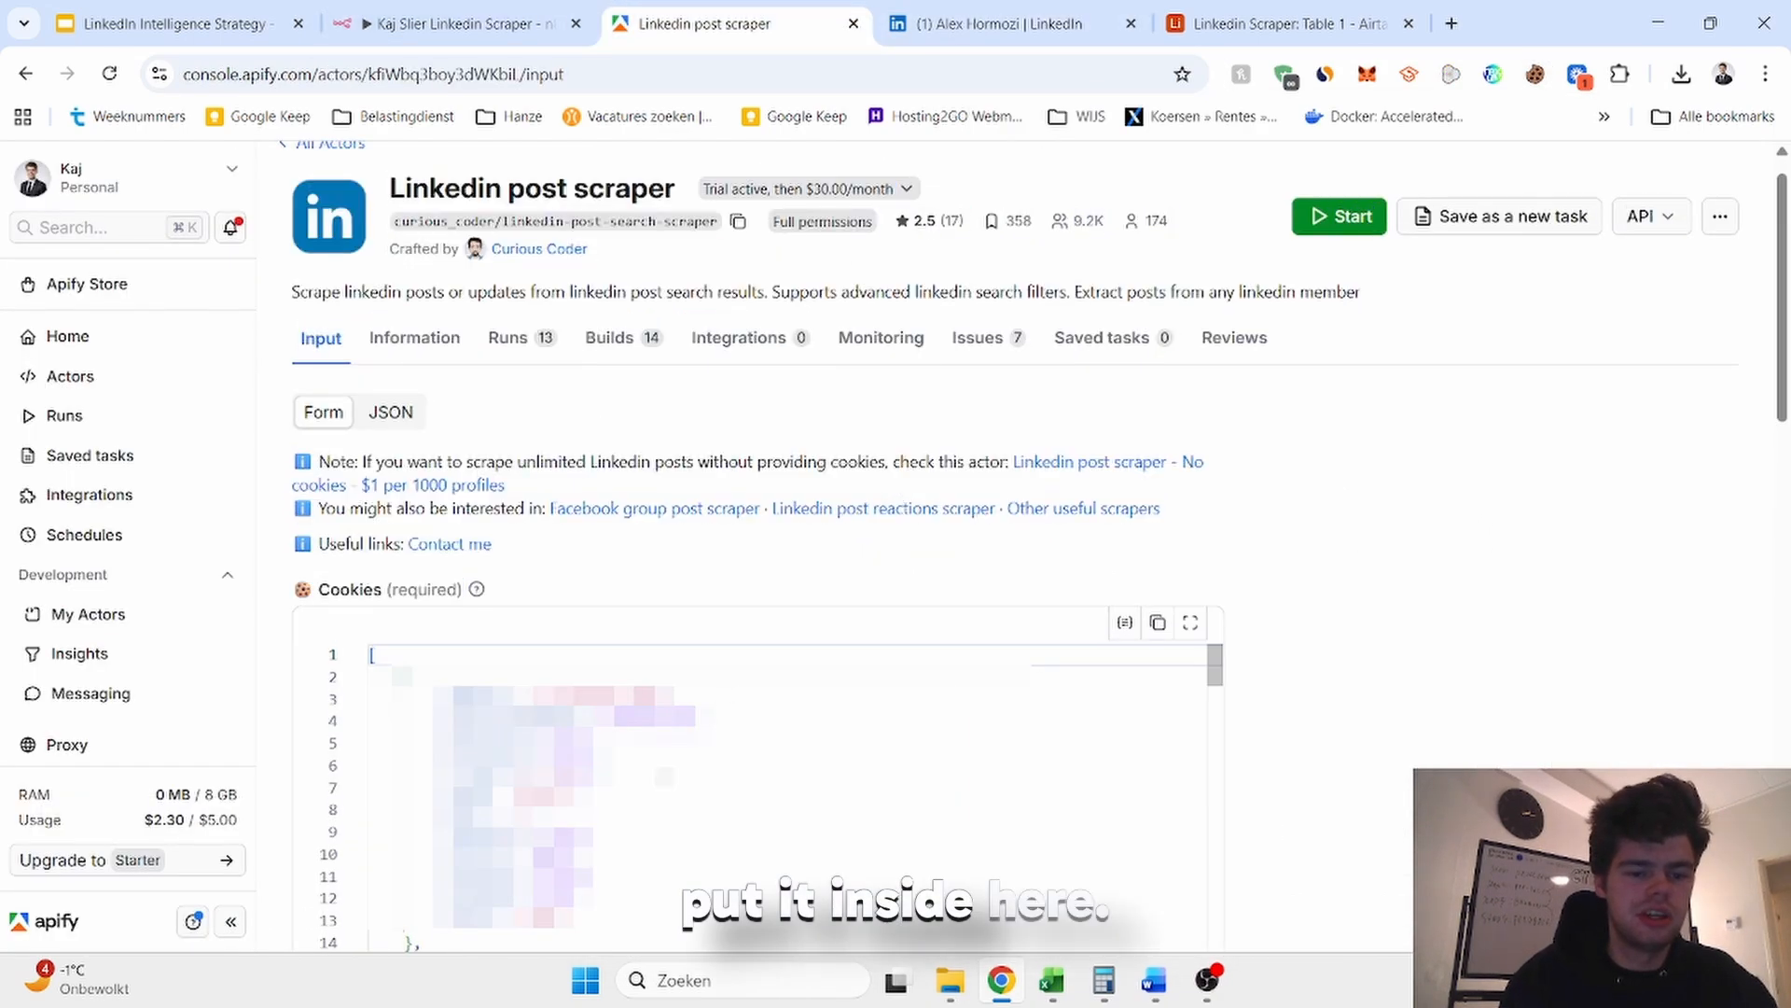
Review the Linkedin post scraper's three Source URLs for a post, the Amazon company page and a keyword search, and the Limit per source field.
scroll(1319, 653, "down", 10)
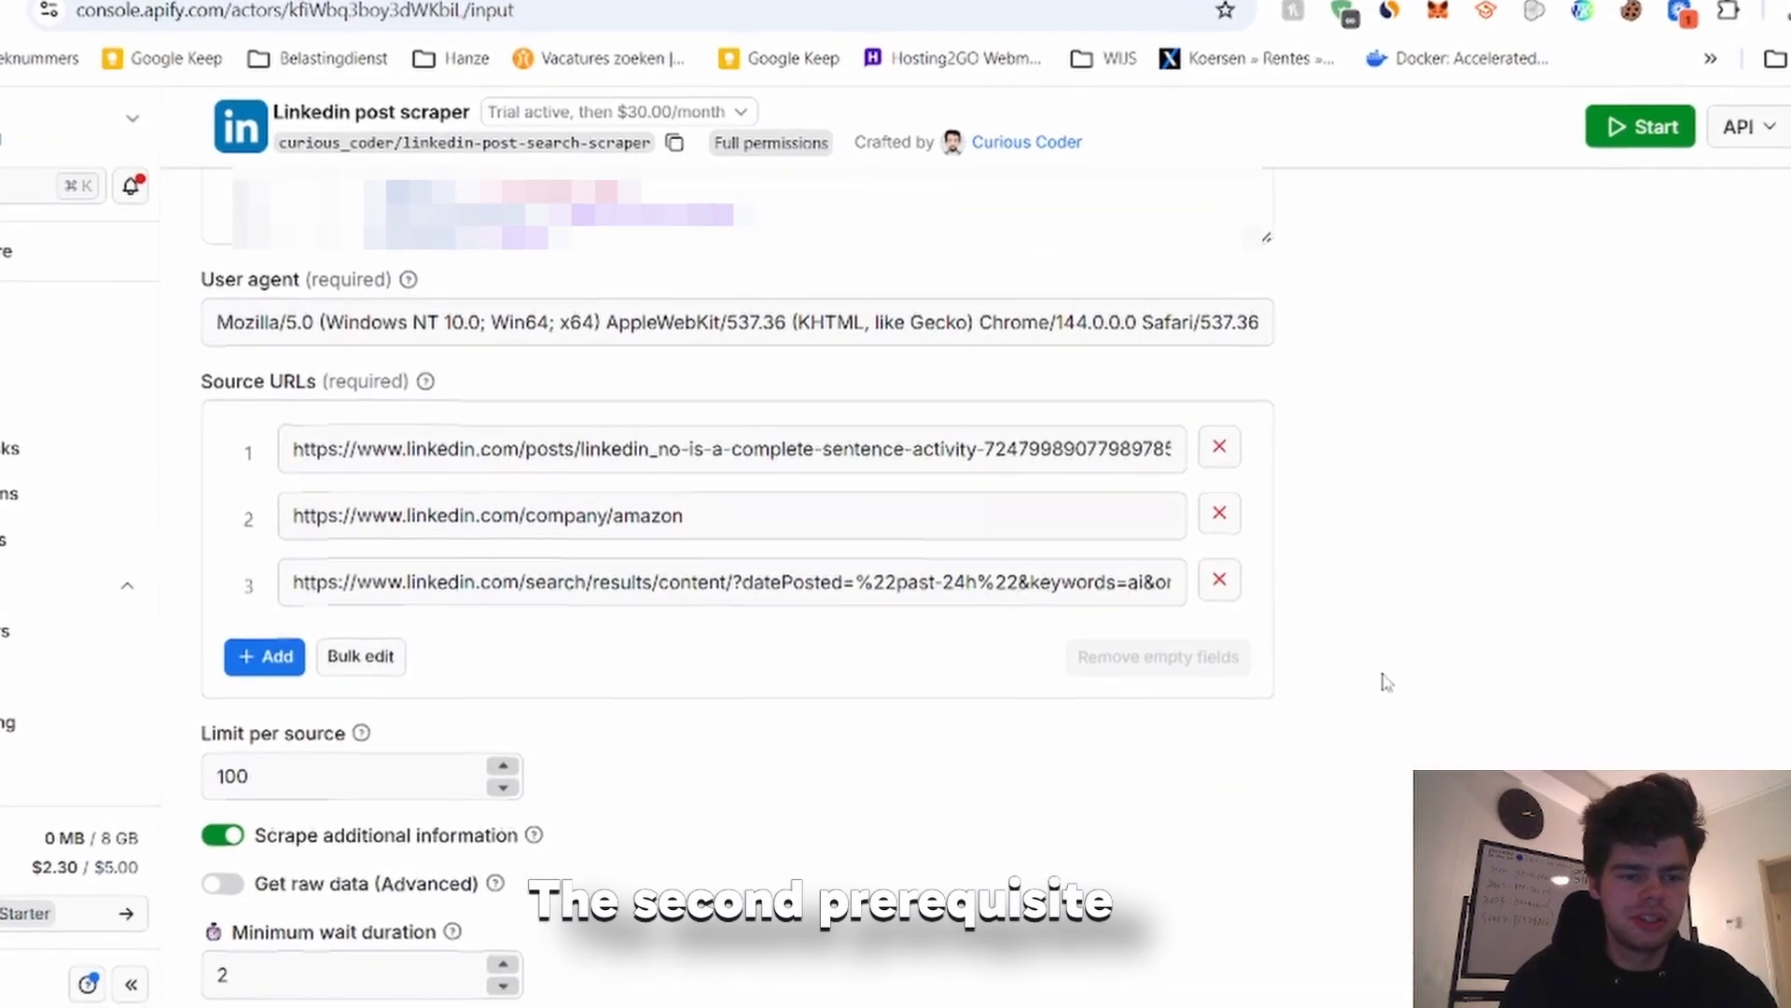
left_click(654, 469)
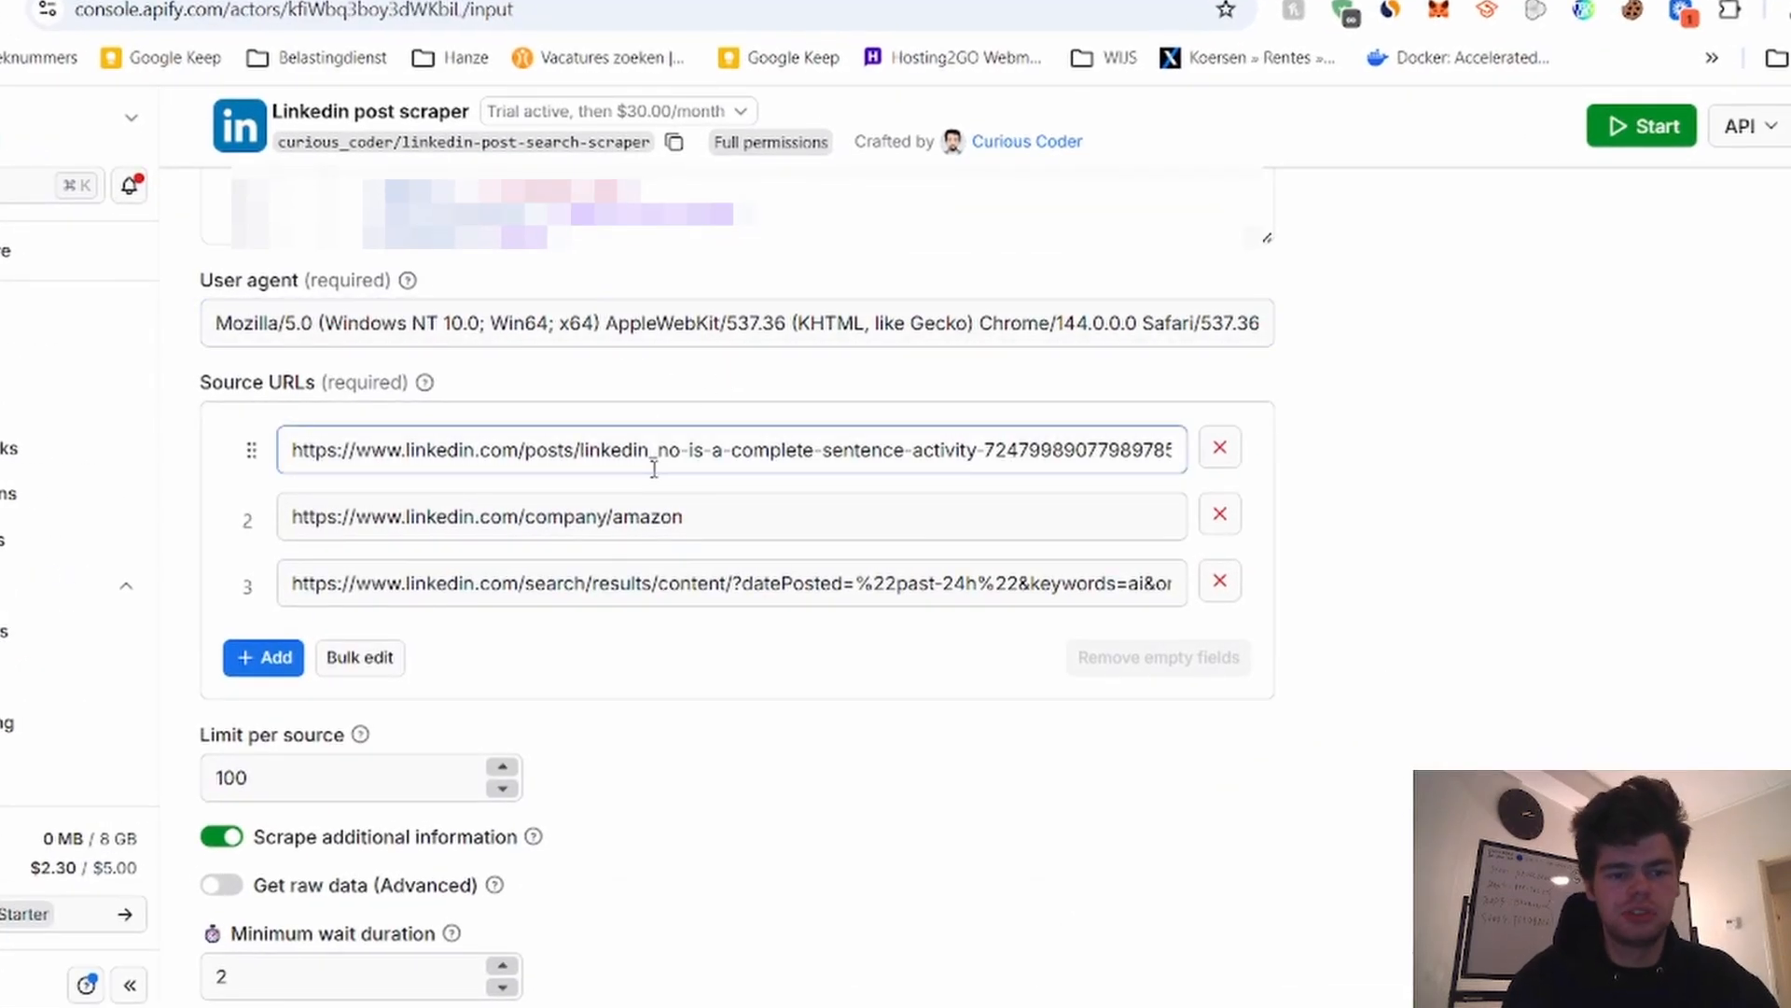
left_click(751, 527)
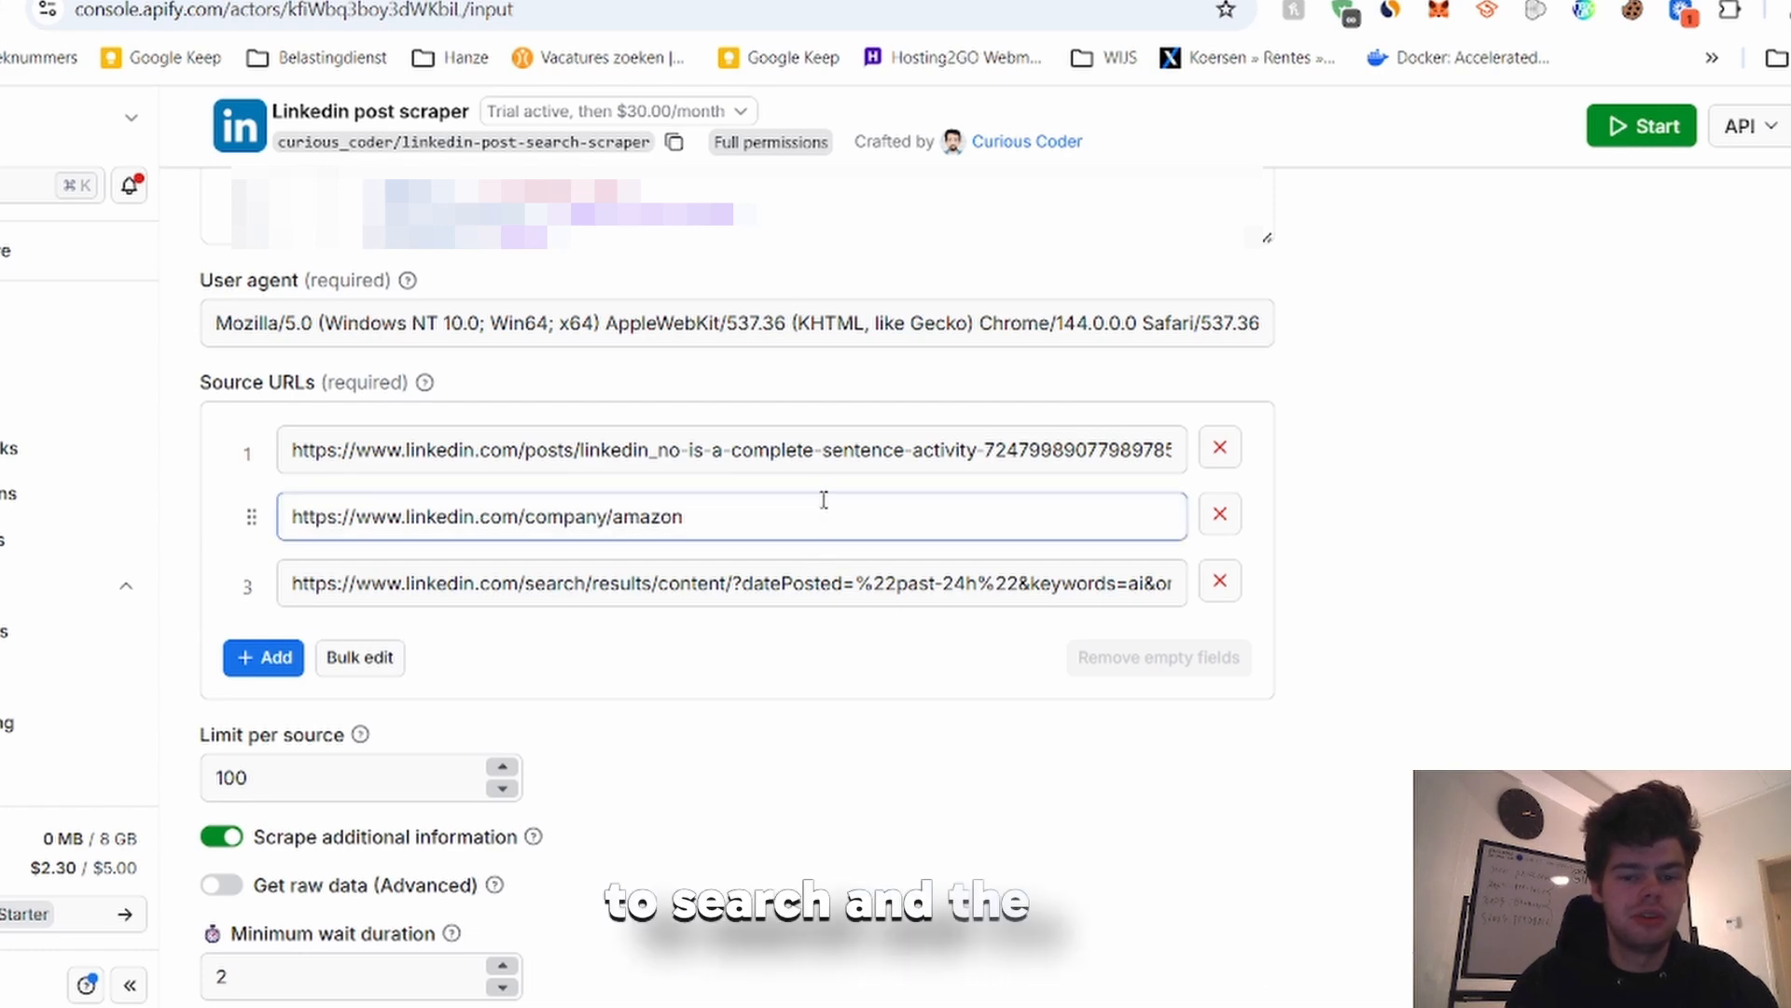
left_click(802, 574)
scroll(884, 581, "right", 1)
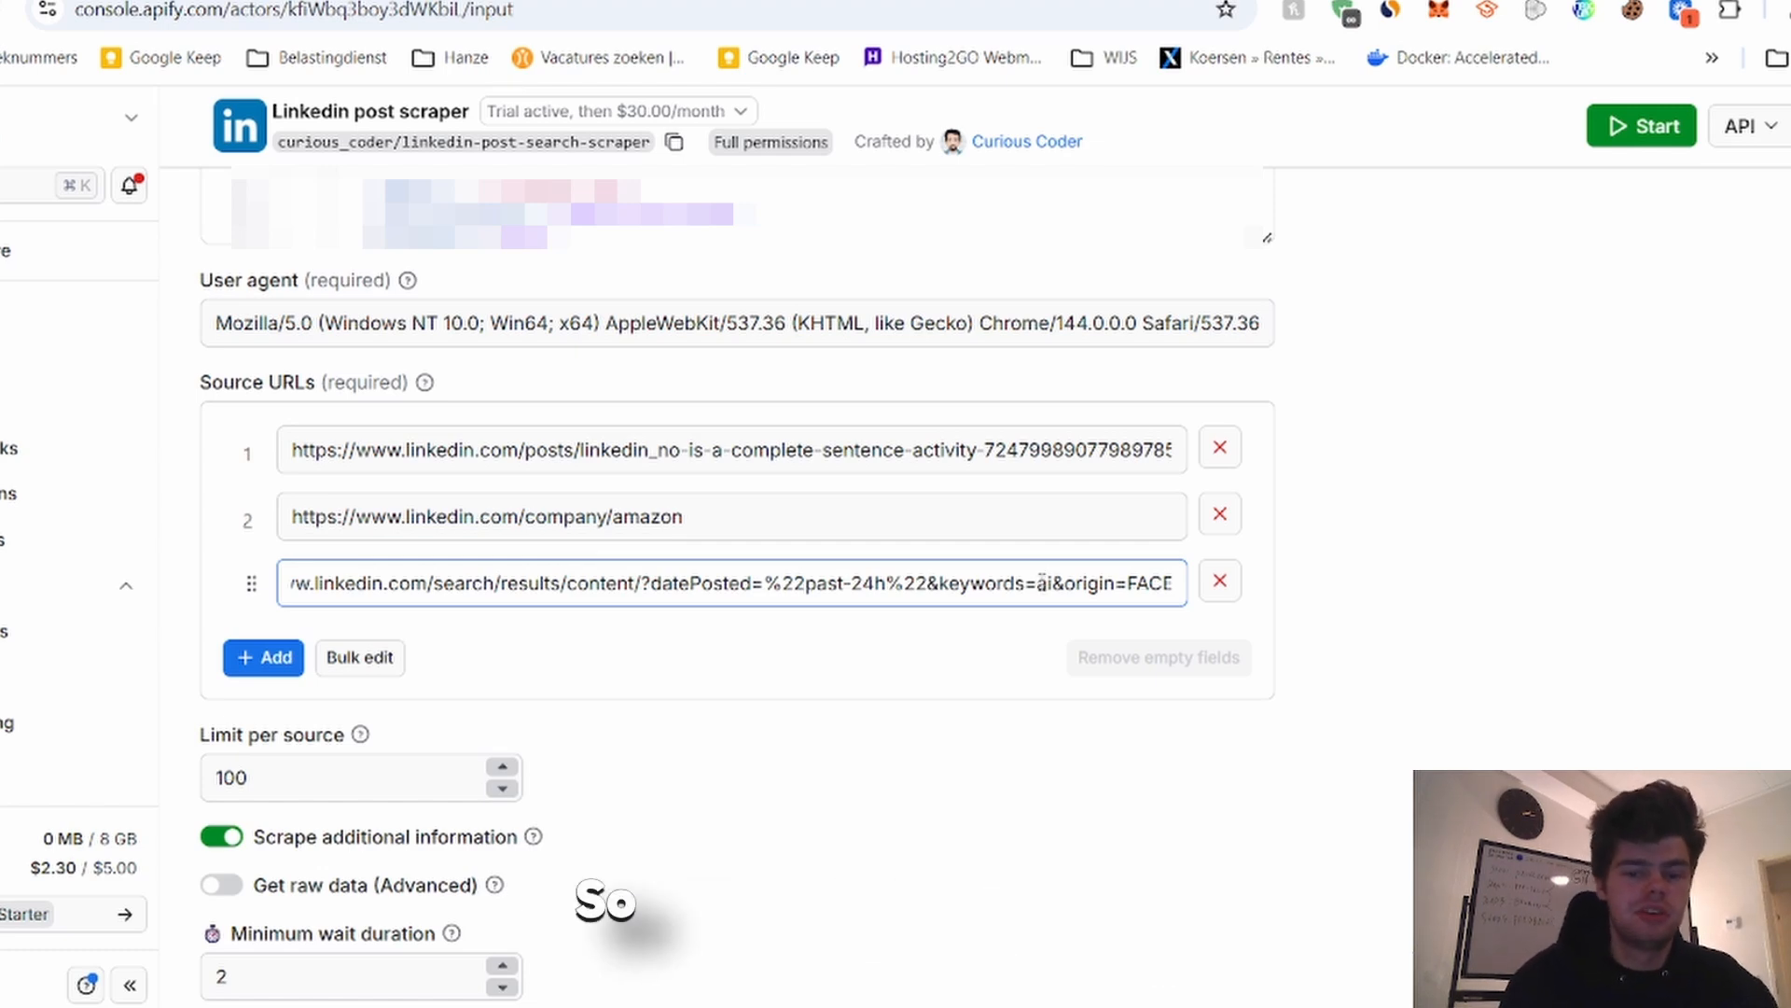
left_click(771, 528)
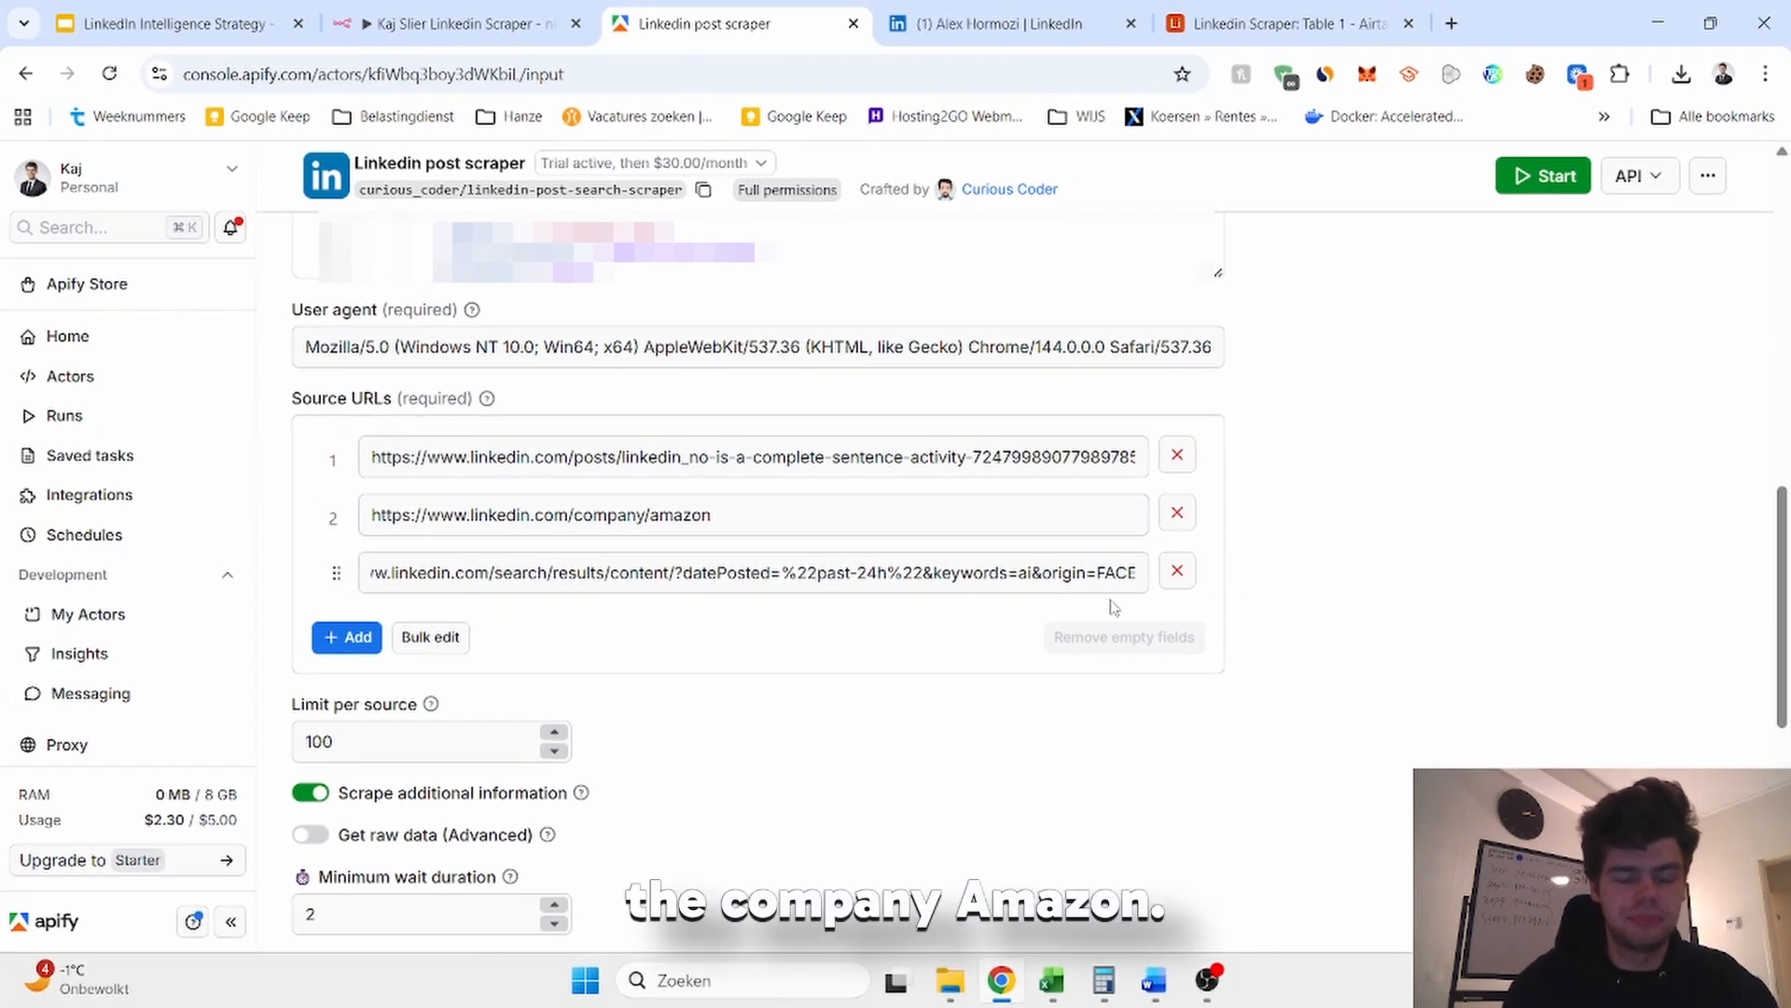
left_click(303, 737)
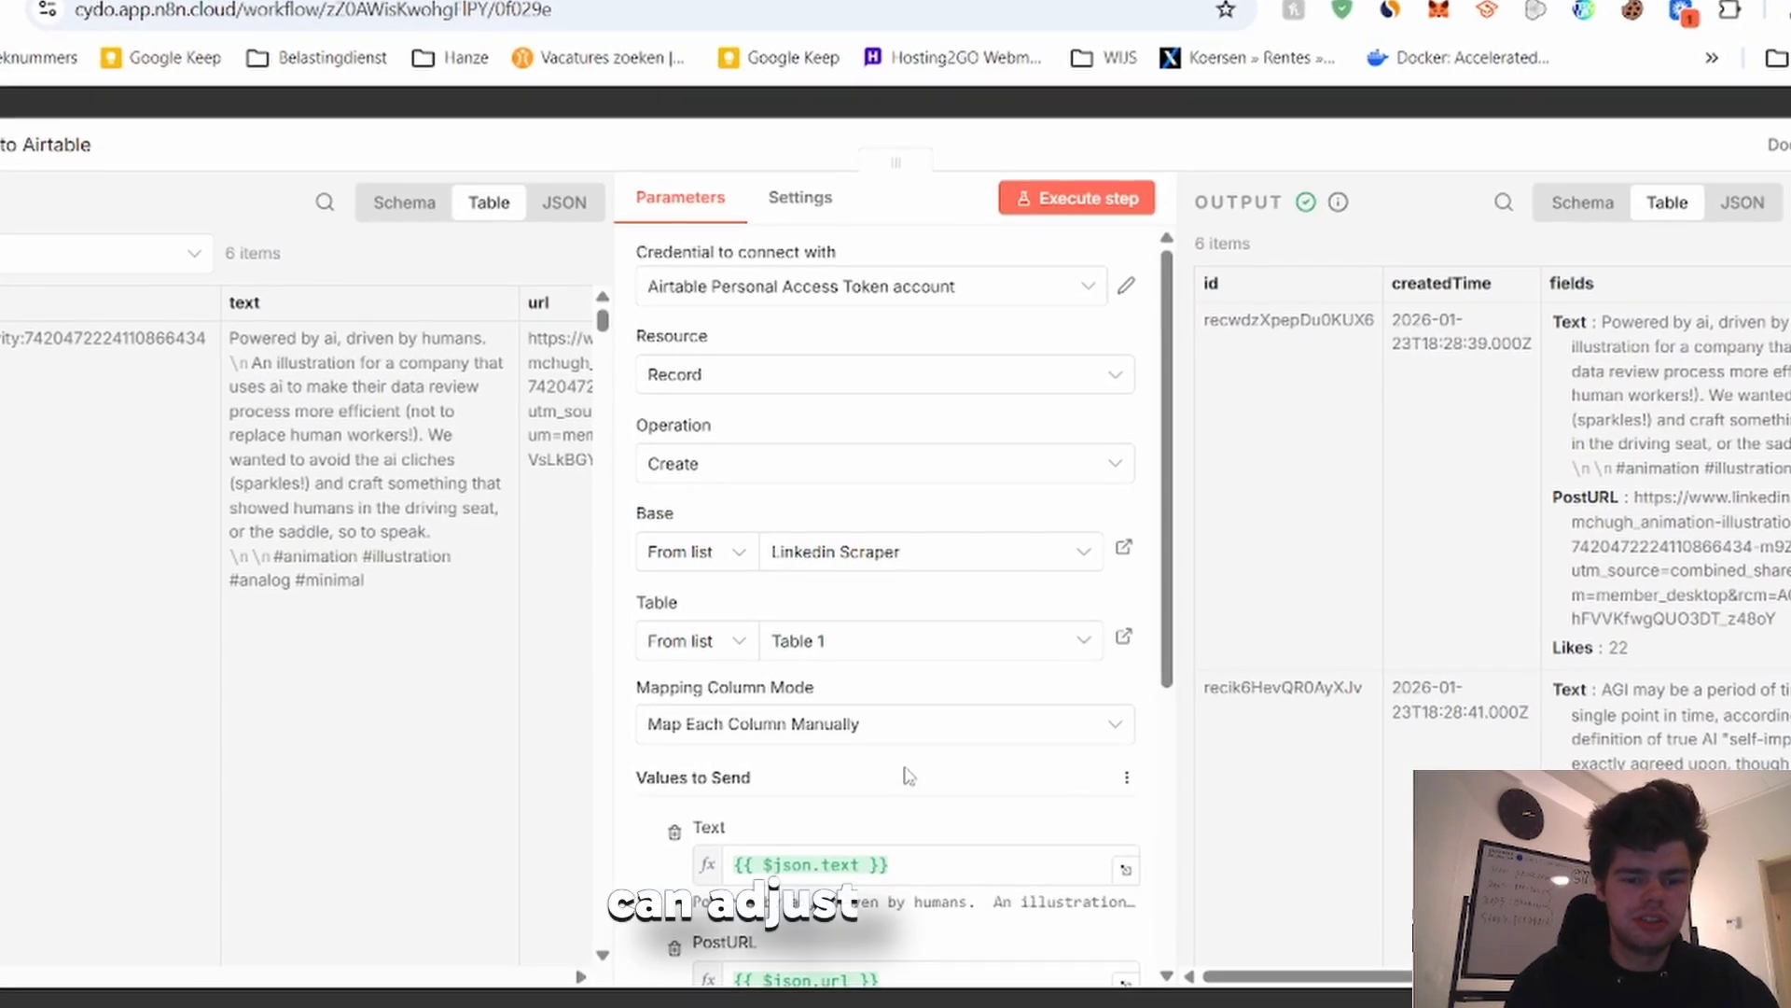
Switch to the n8n workflow, close the Save to Airtable node's settings, and view the Run an Actor node's Input JSON before returning to the canvas.
scroll(836, 309, "down", 1)
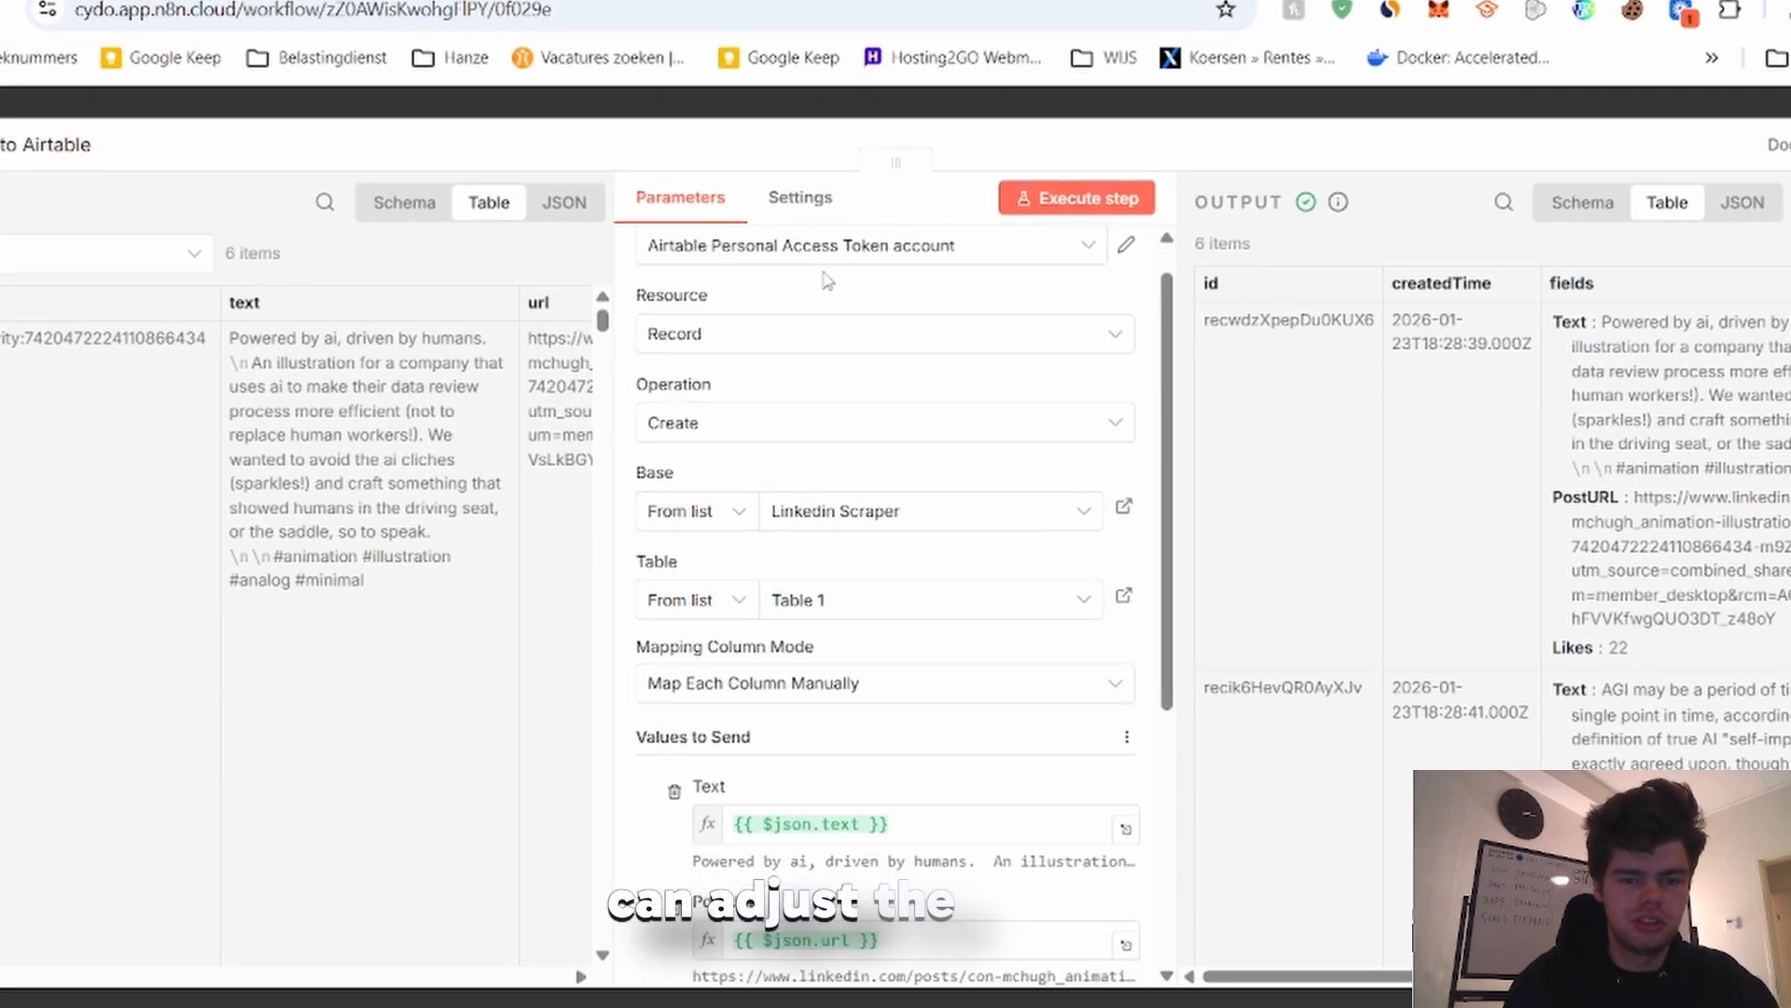
left_click(739, 113)
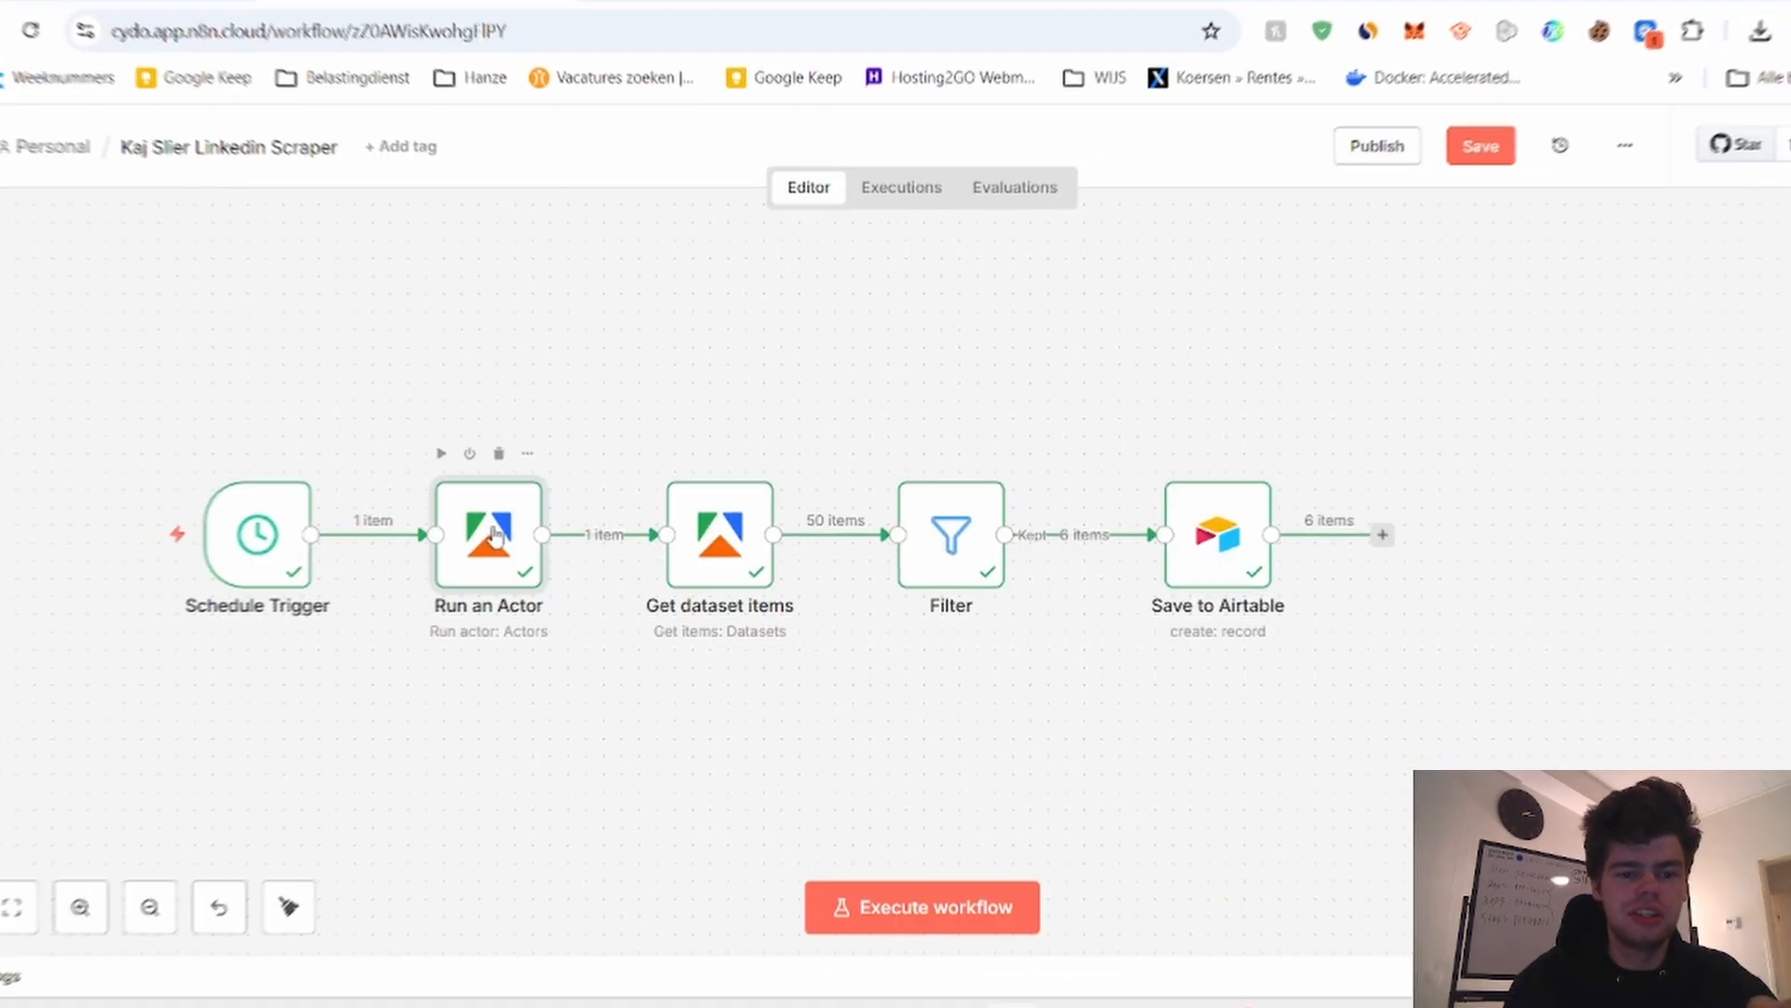
double_click(490, 534)
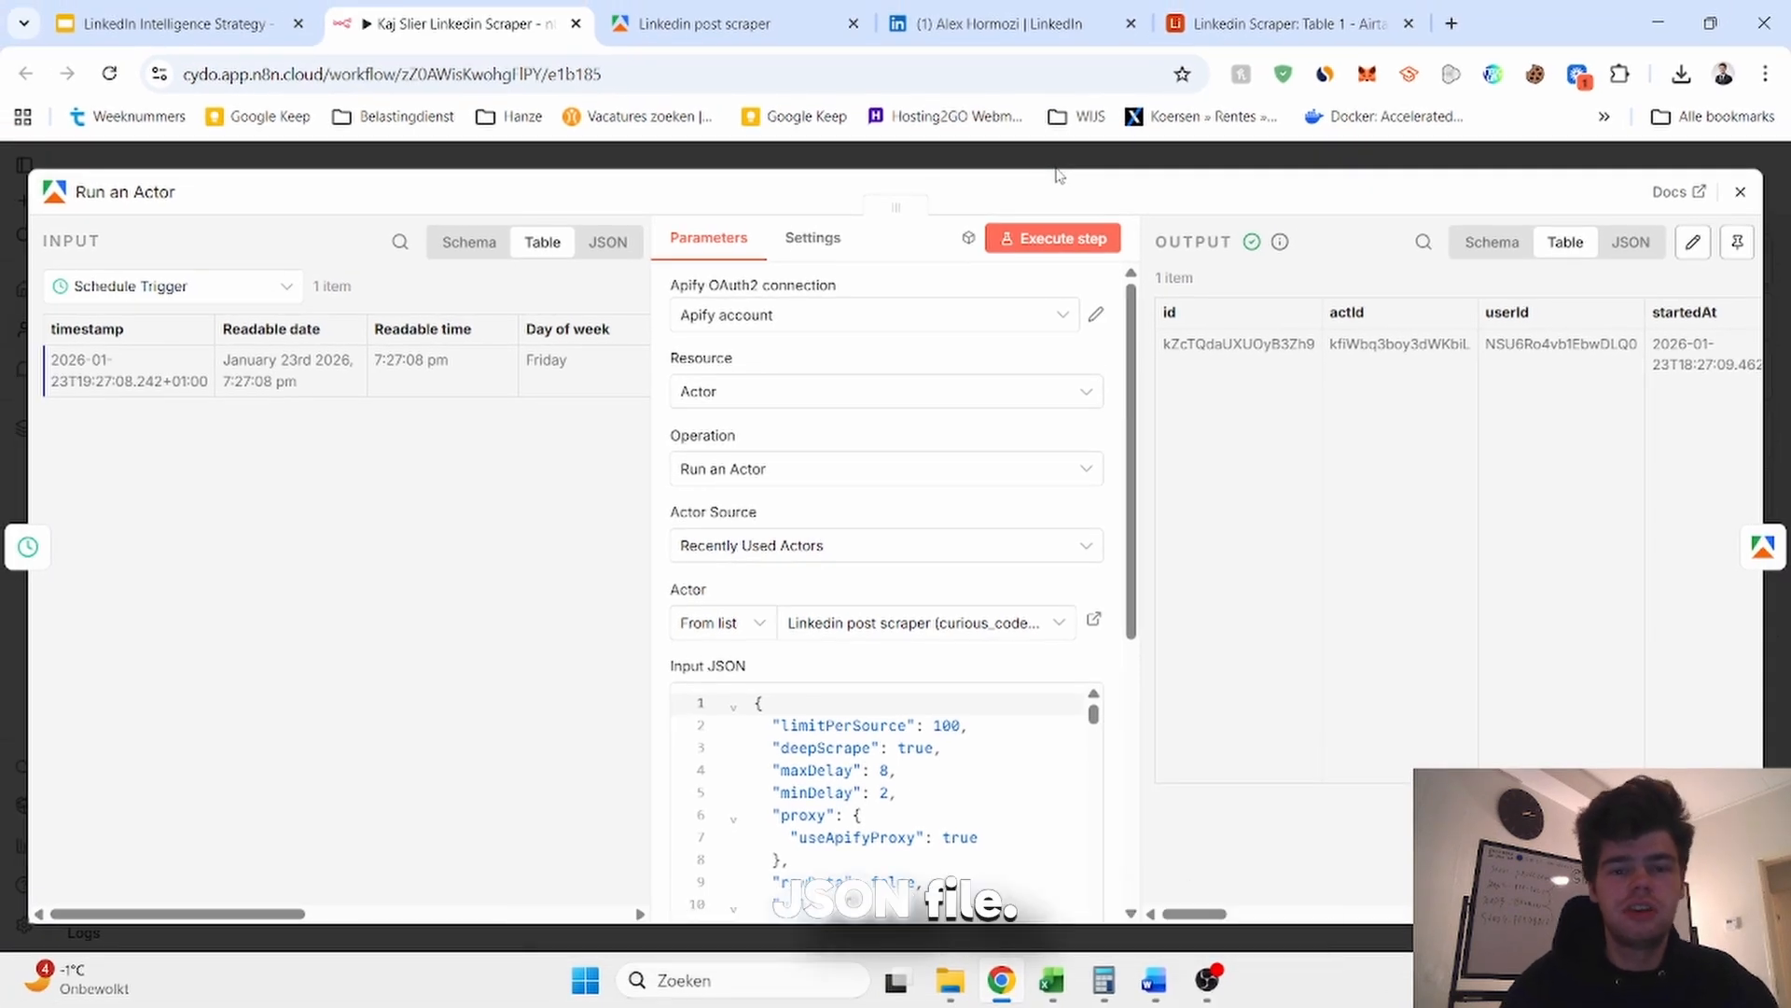
left_click(1056, 166)
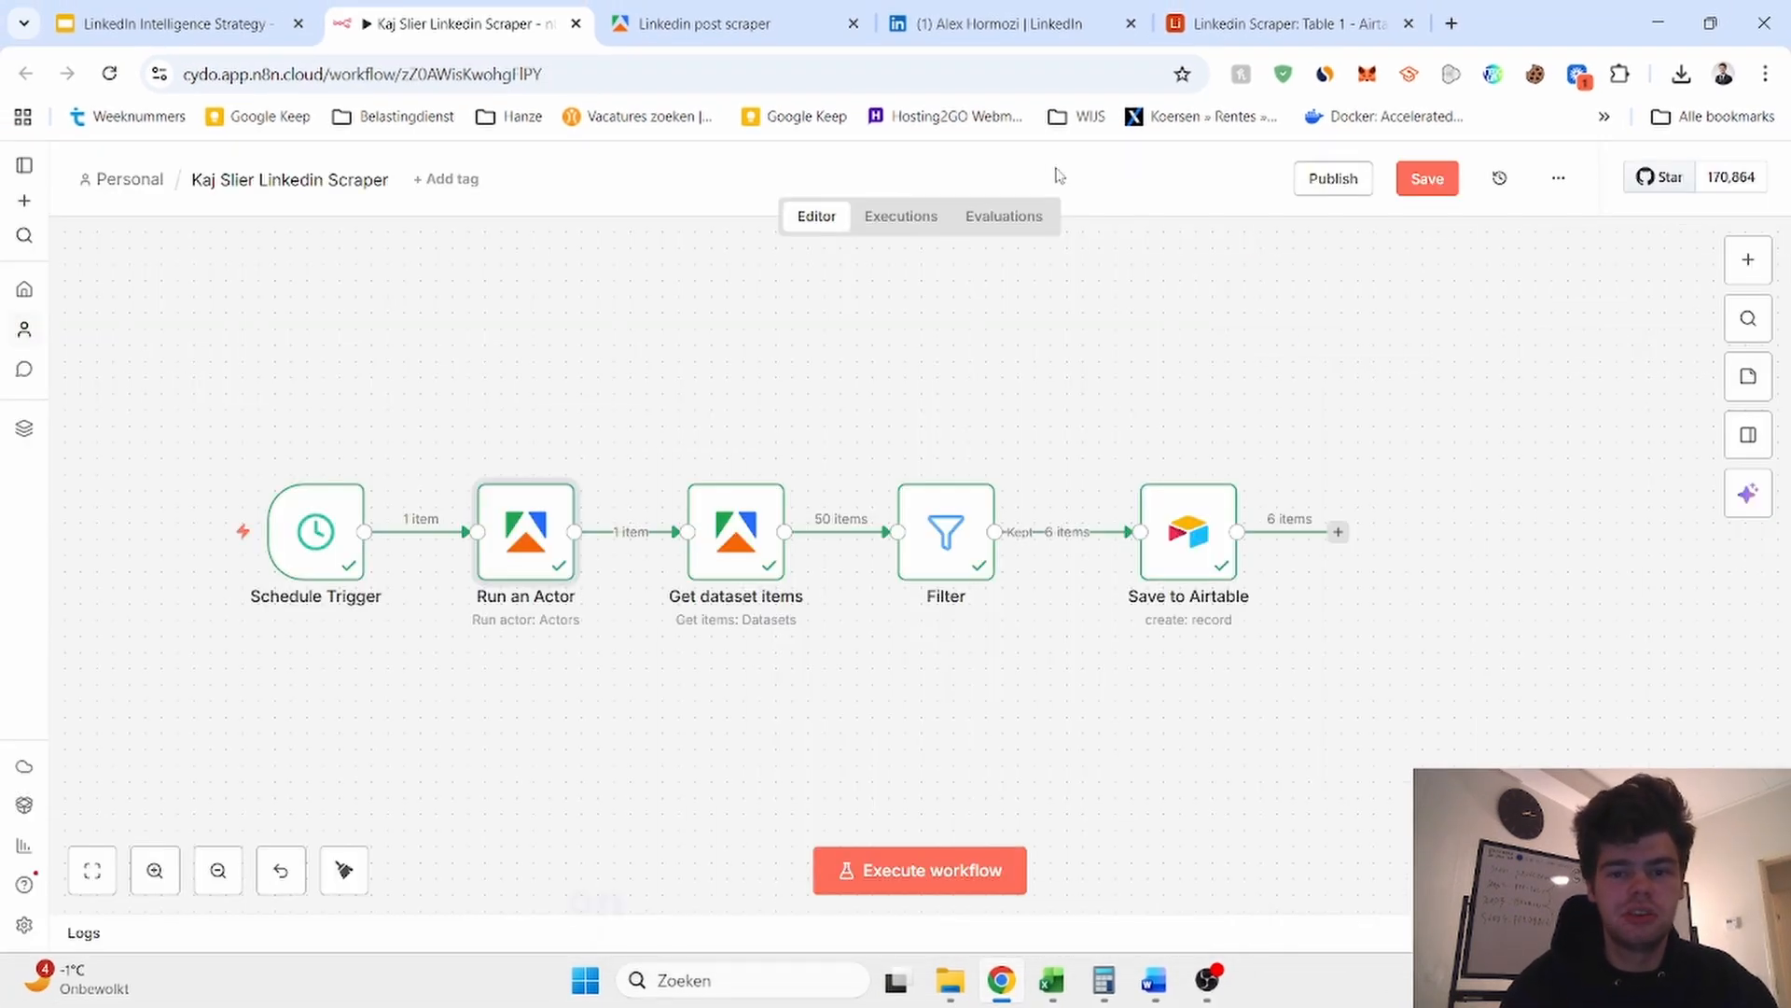